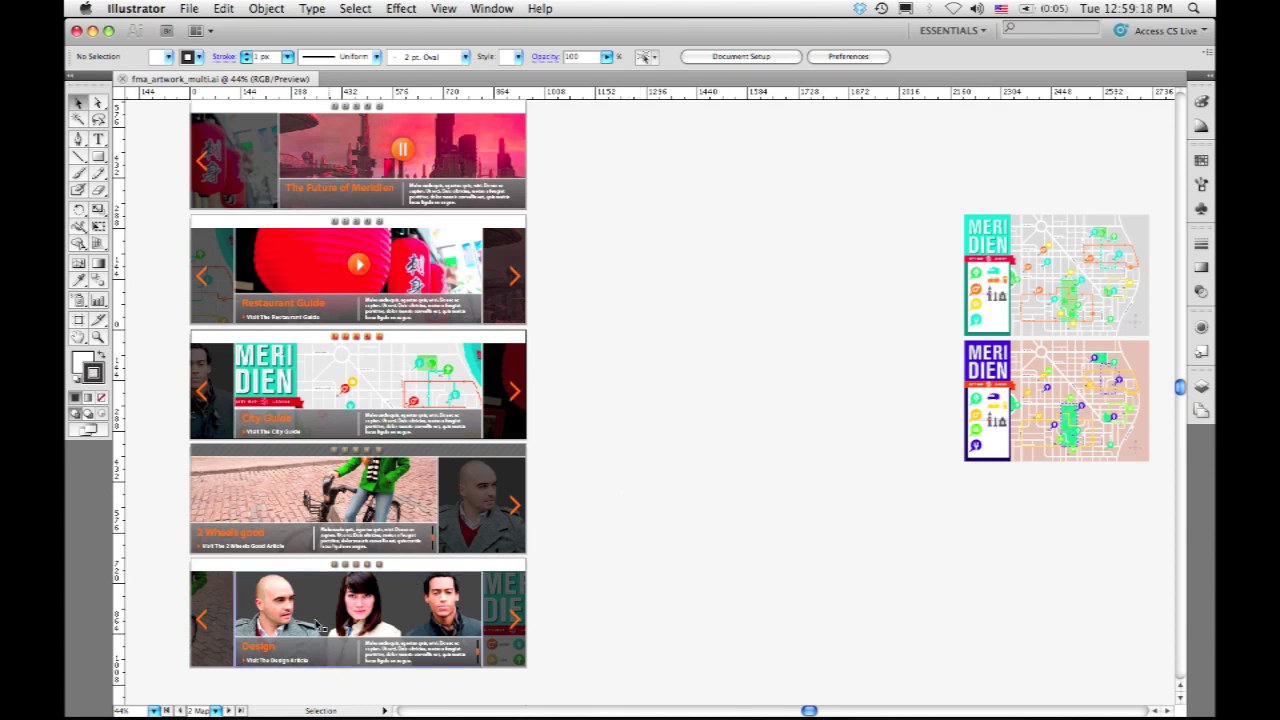
Show the status-bar list of artboards (Welcome, Map, Design, Artboard 4, Artboard 5), then close it
click(217, 711)
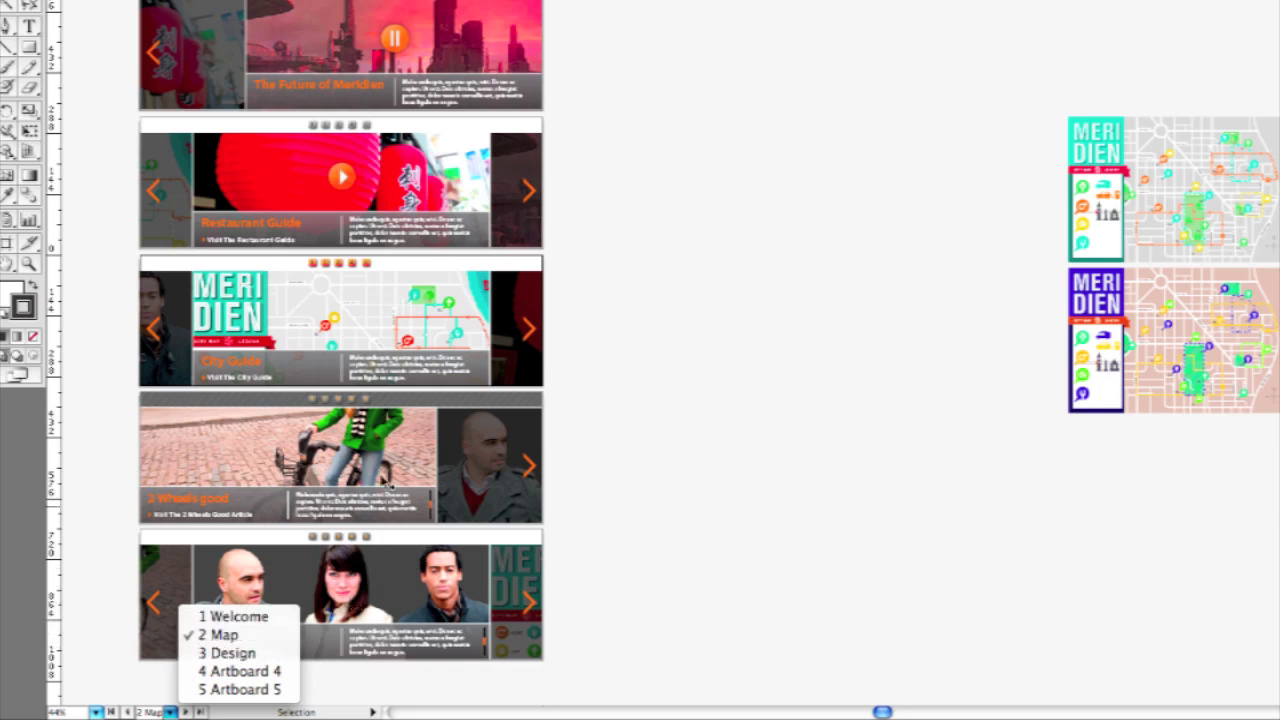
click(12, 250)
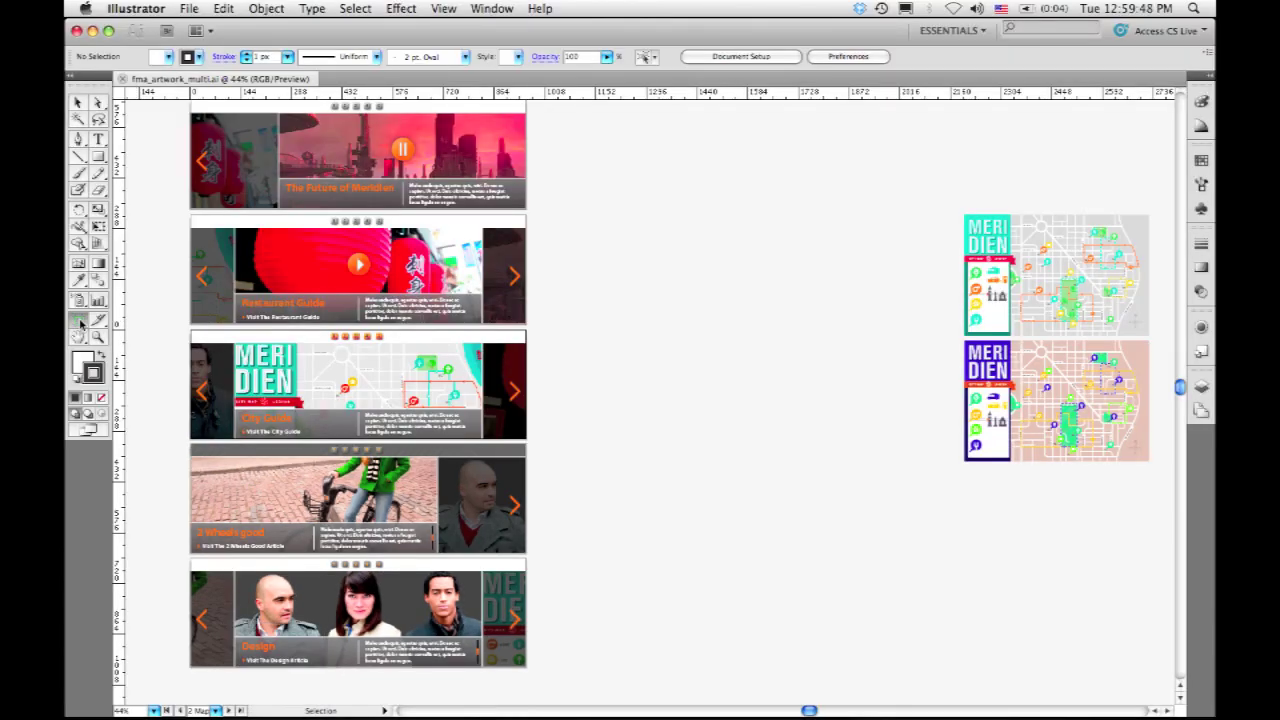
With the Artboard tool, name Artboard 4 'Restaurant' and Artboard 5 'Meridien'
click(80, 323)
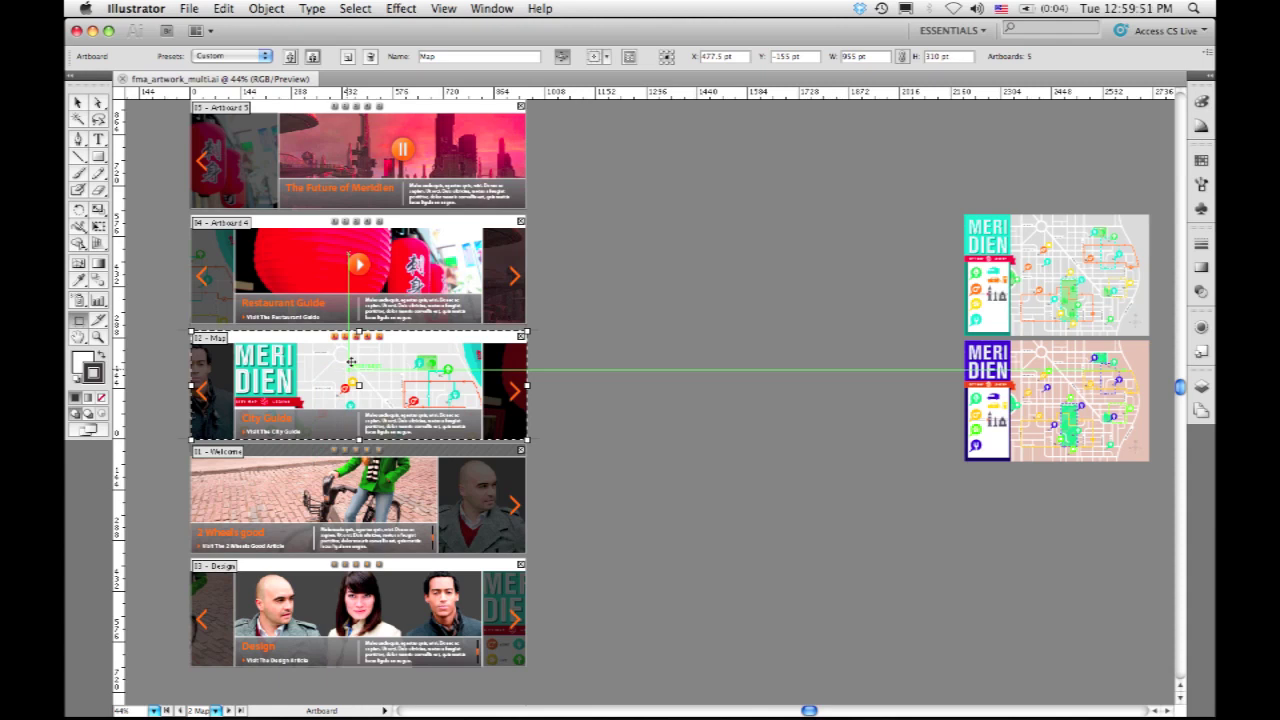
click(435, 55)
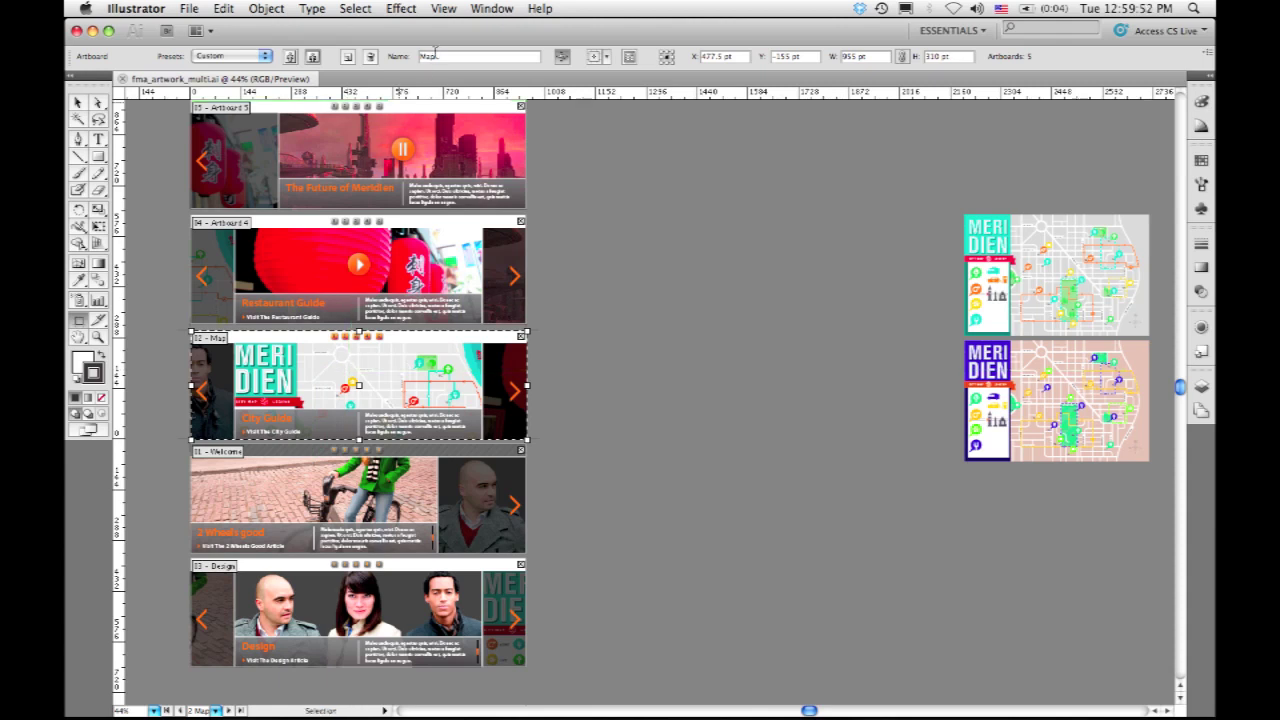
click(371, 243)
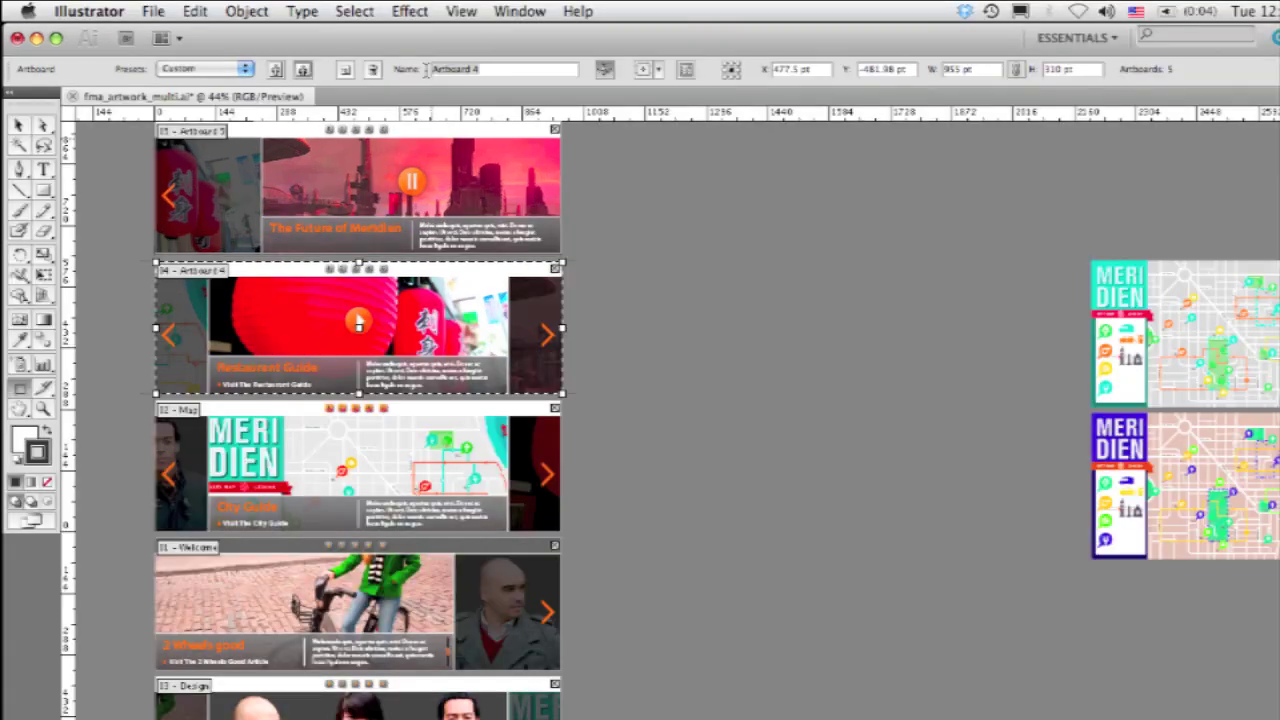
text(Restaurant)
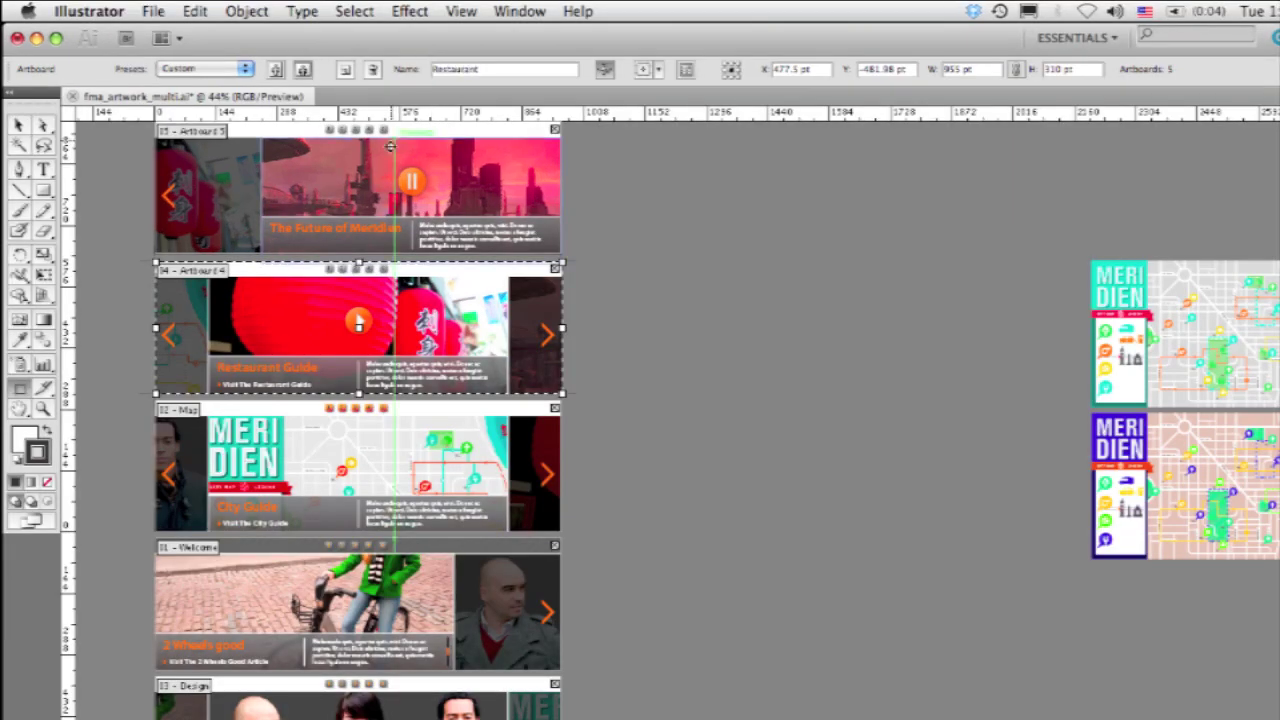
click(400, 200)
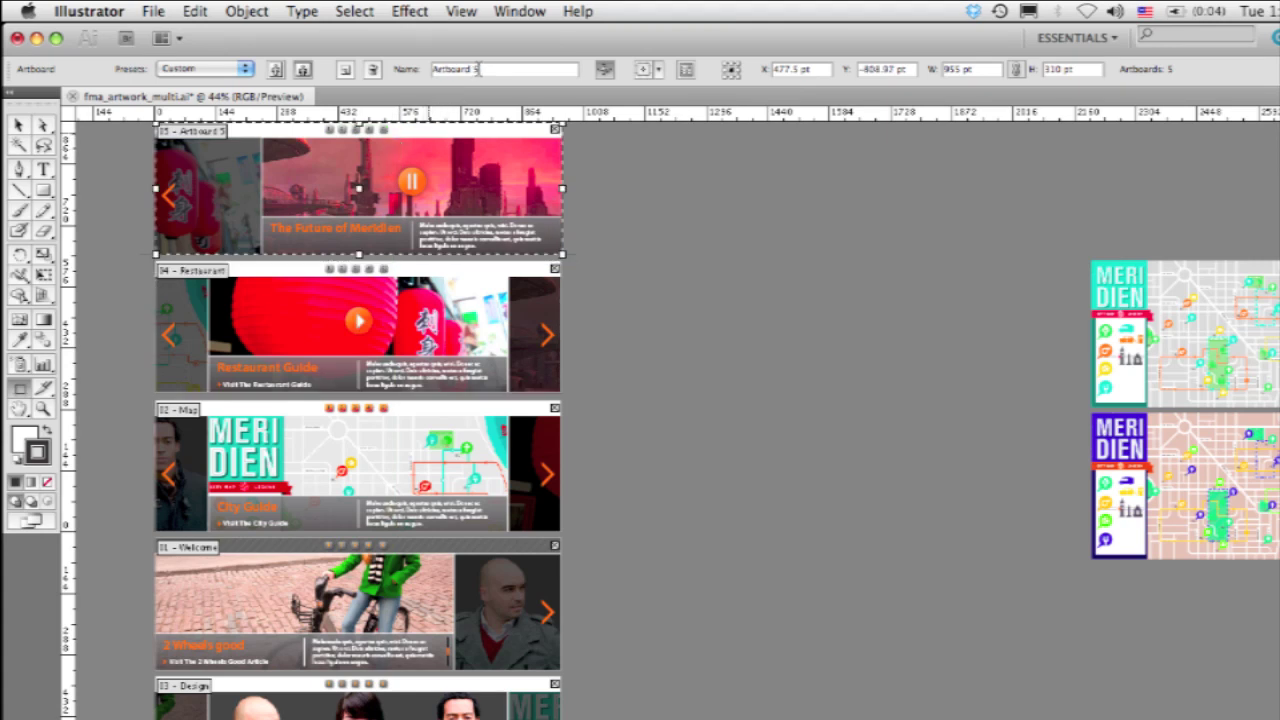
drag(477, 69, 426, 71)
text(Meridien)
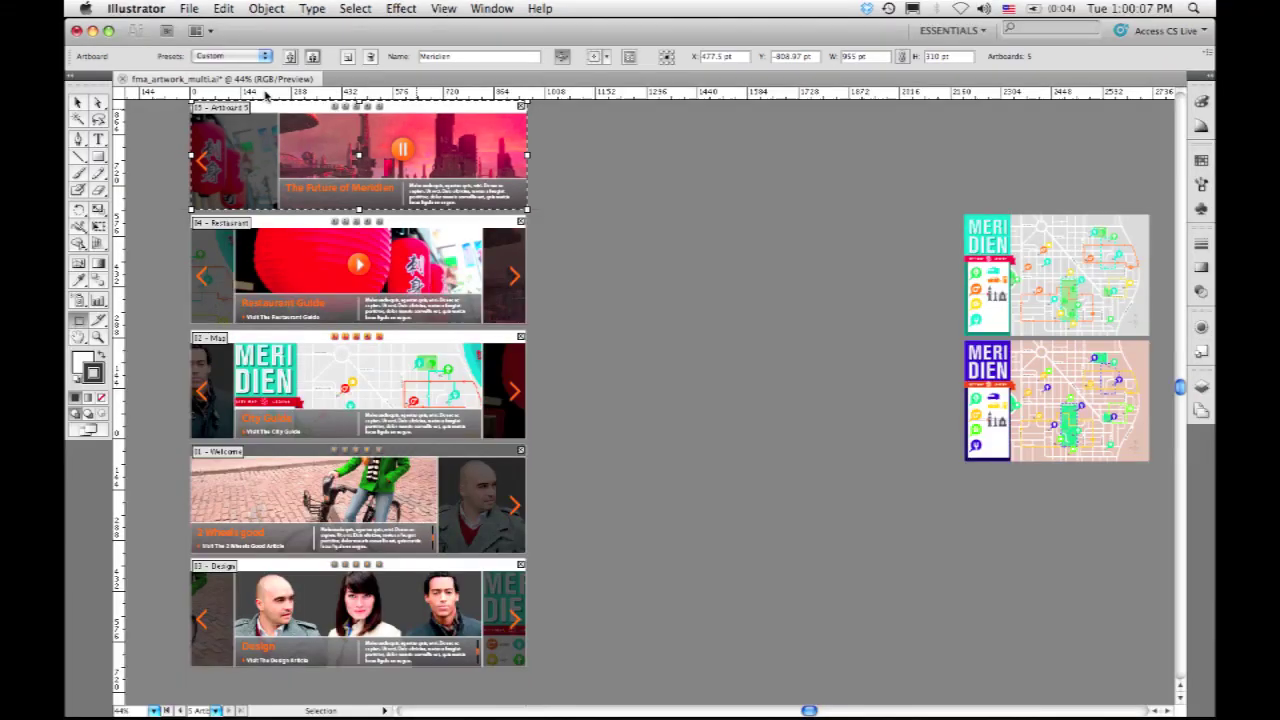
click(82, 102)
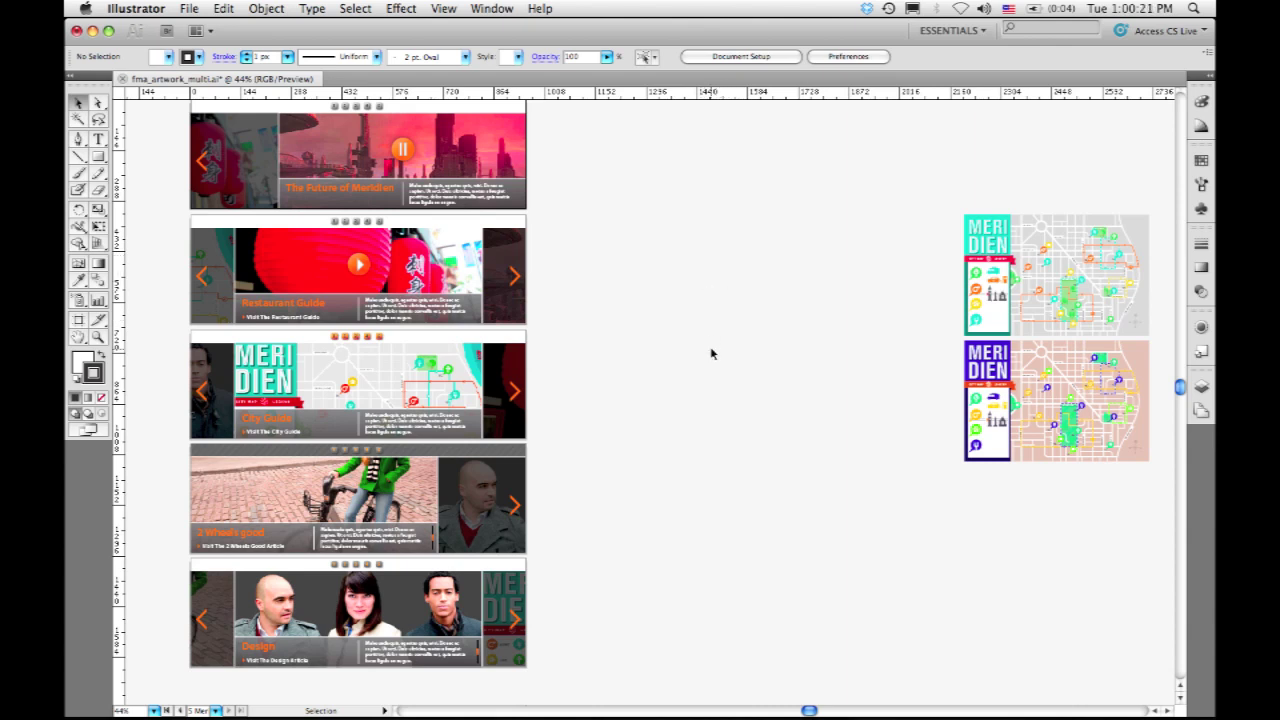
Open the Artboards panel and select the Design and Welcome artboards with the Artboard tool
click(1196, 410)
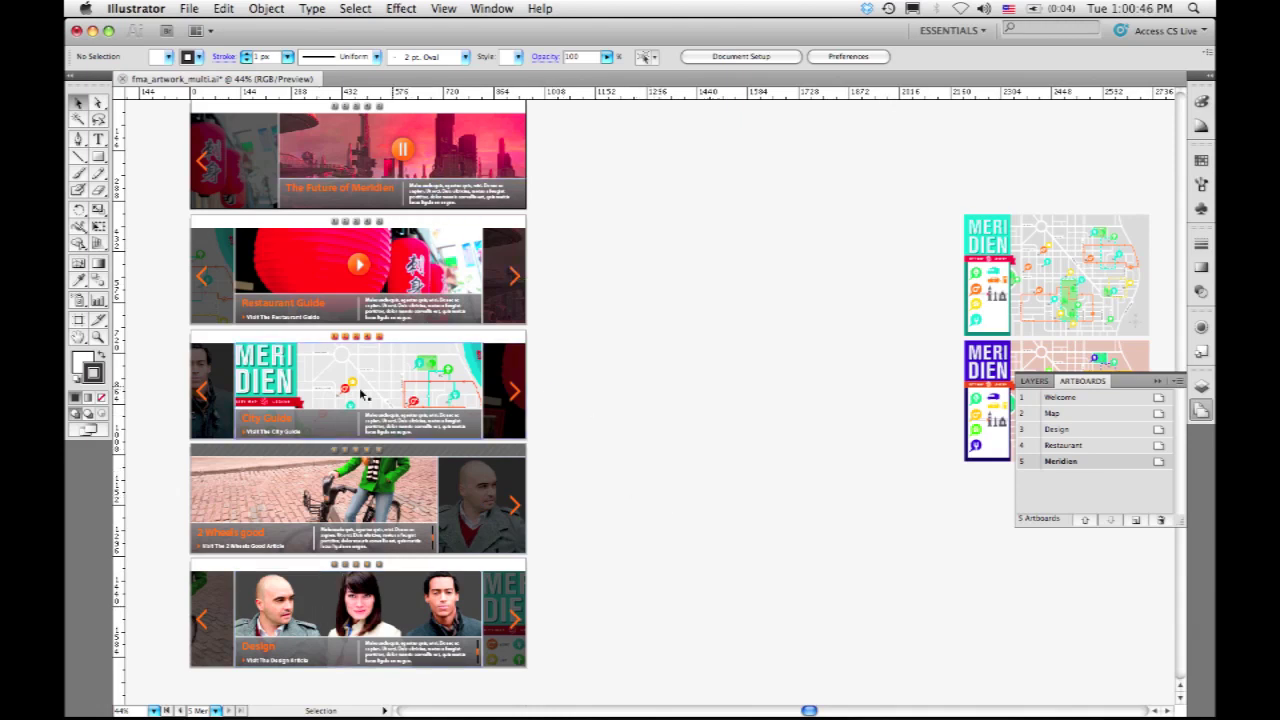
click(80, 320)
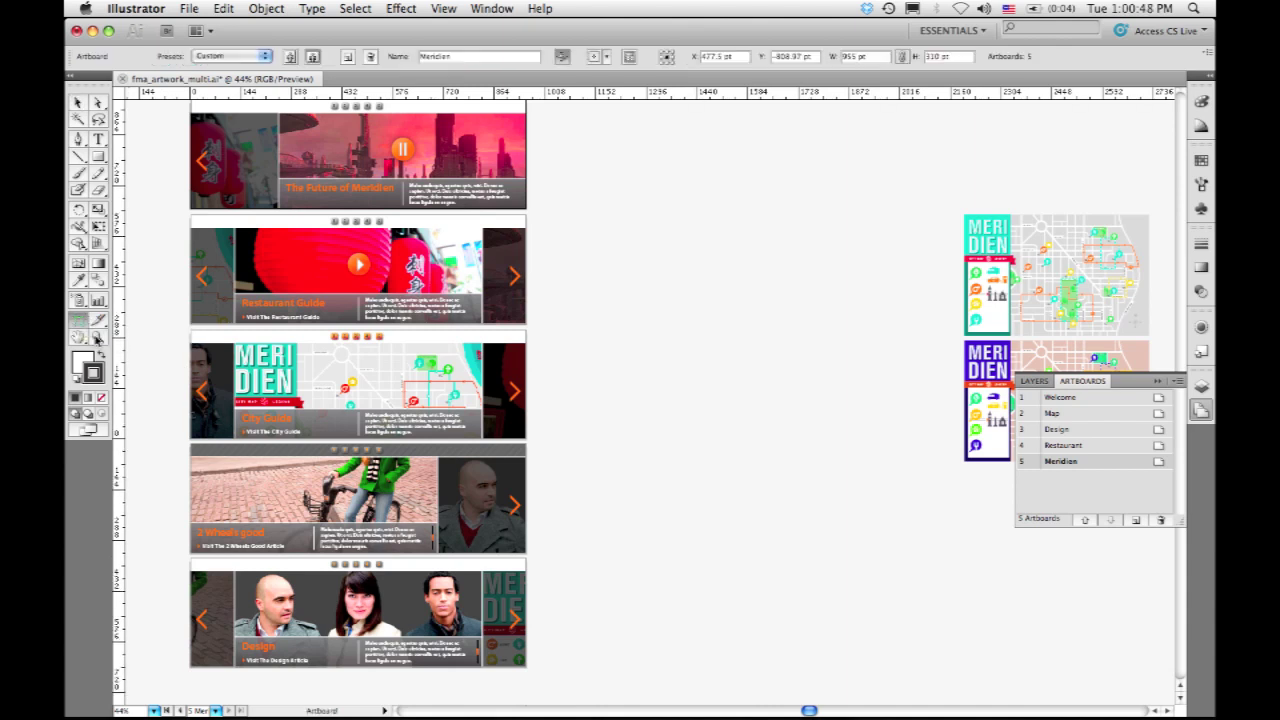
click(1057, 429)
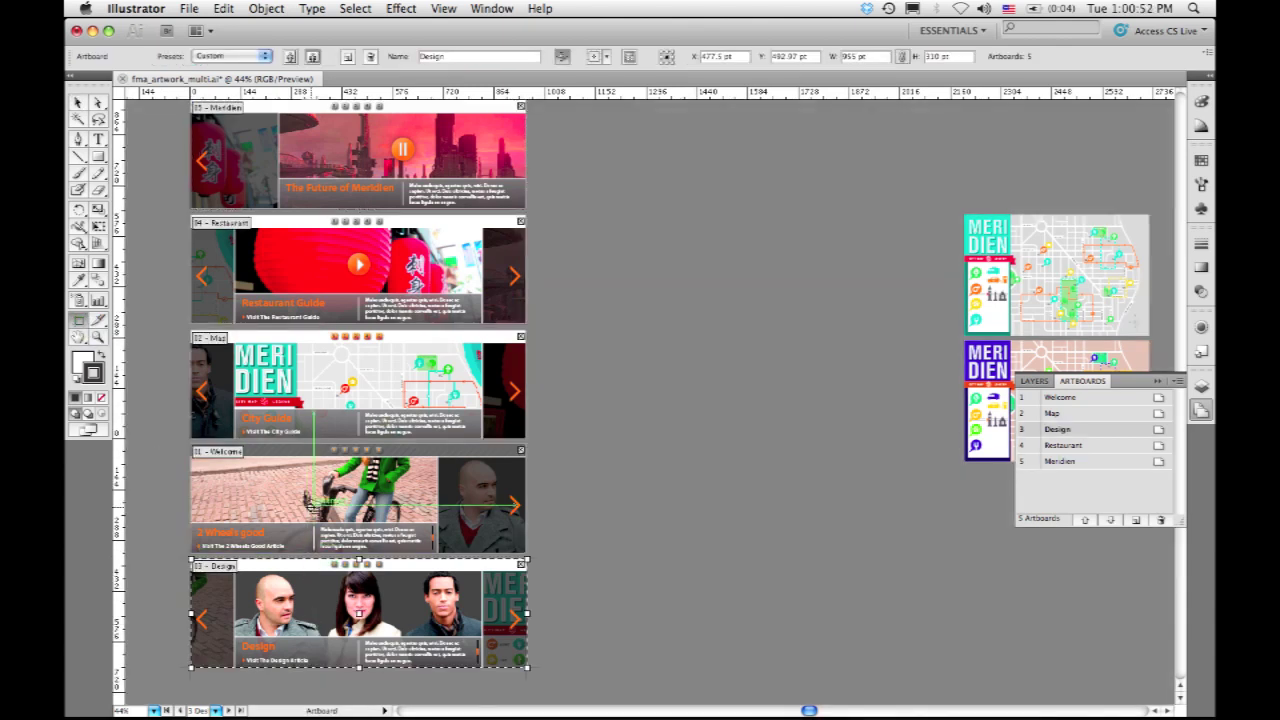
click(309, 496)
Drag the artboards into a column ordered Welcome, Design, Map, Restaurant, Meridien
drag(309, 496, 659, 155)
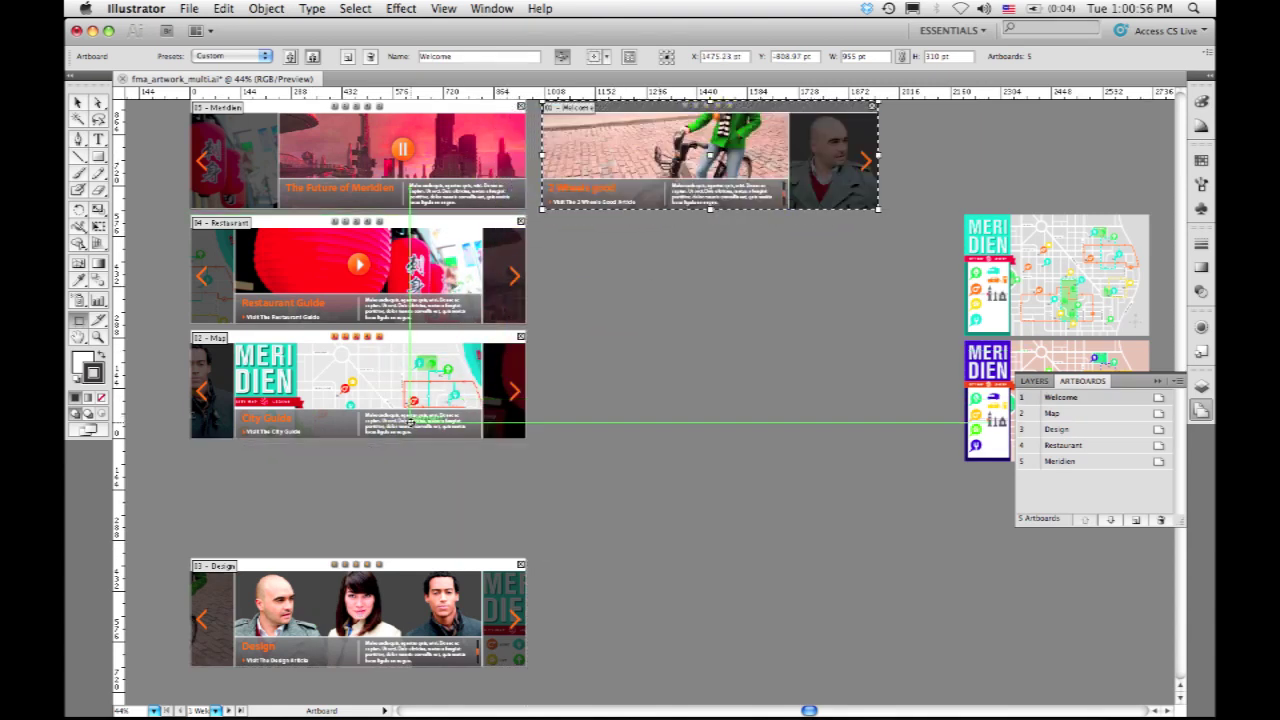
drag(755, 128, 708, 527)
drag(720, 514, 720, 630)
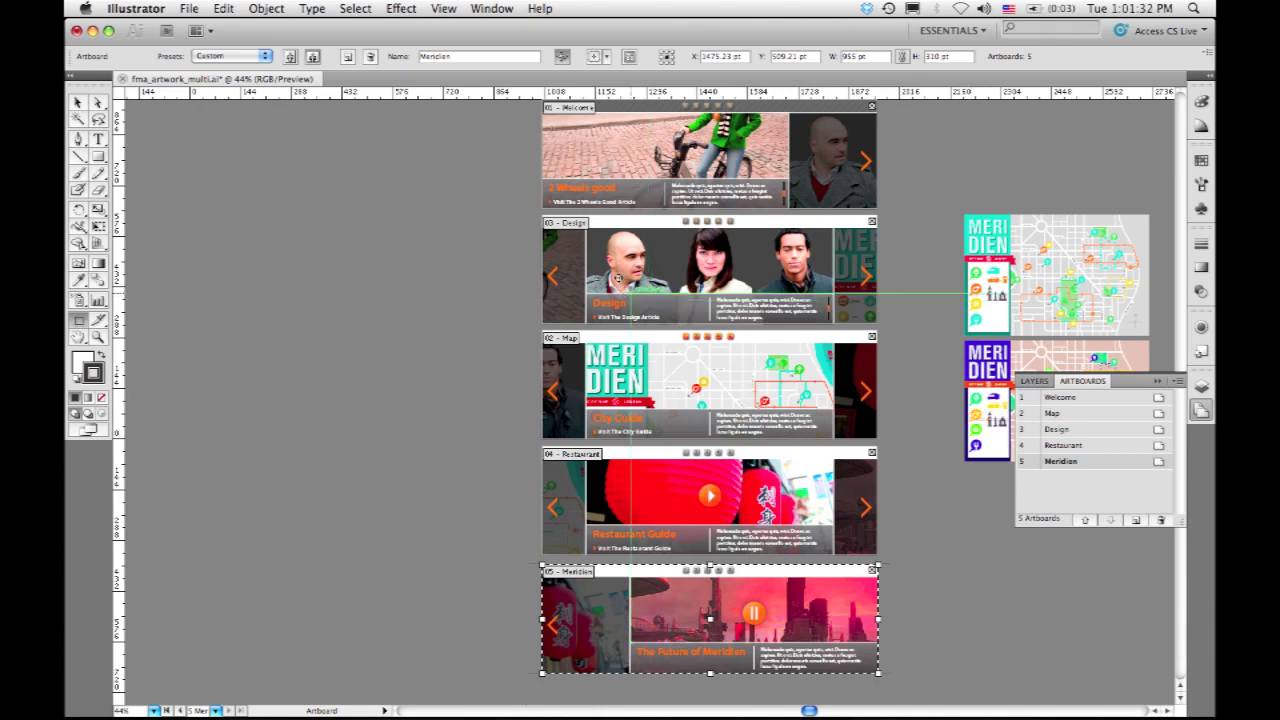
drag(1060, 432, 1057, 410)
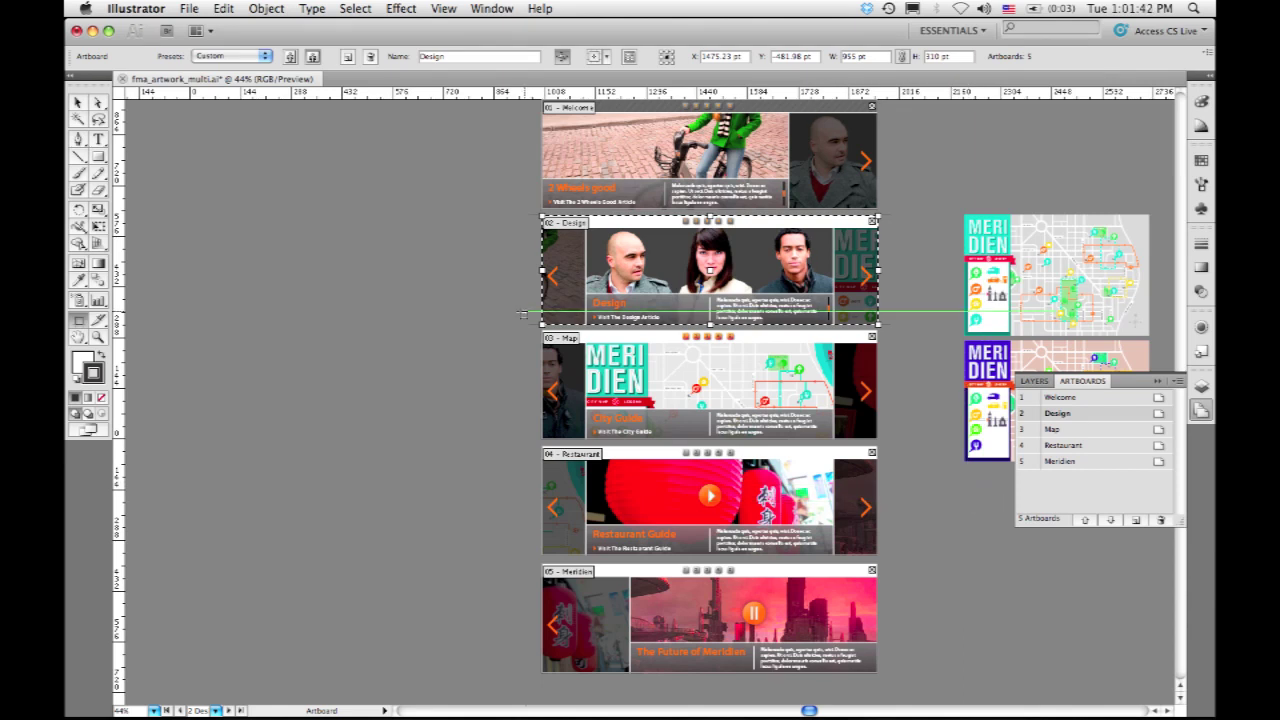
Exit artboard editing and jump to the Welcome artboard
key(Escape)
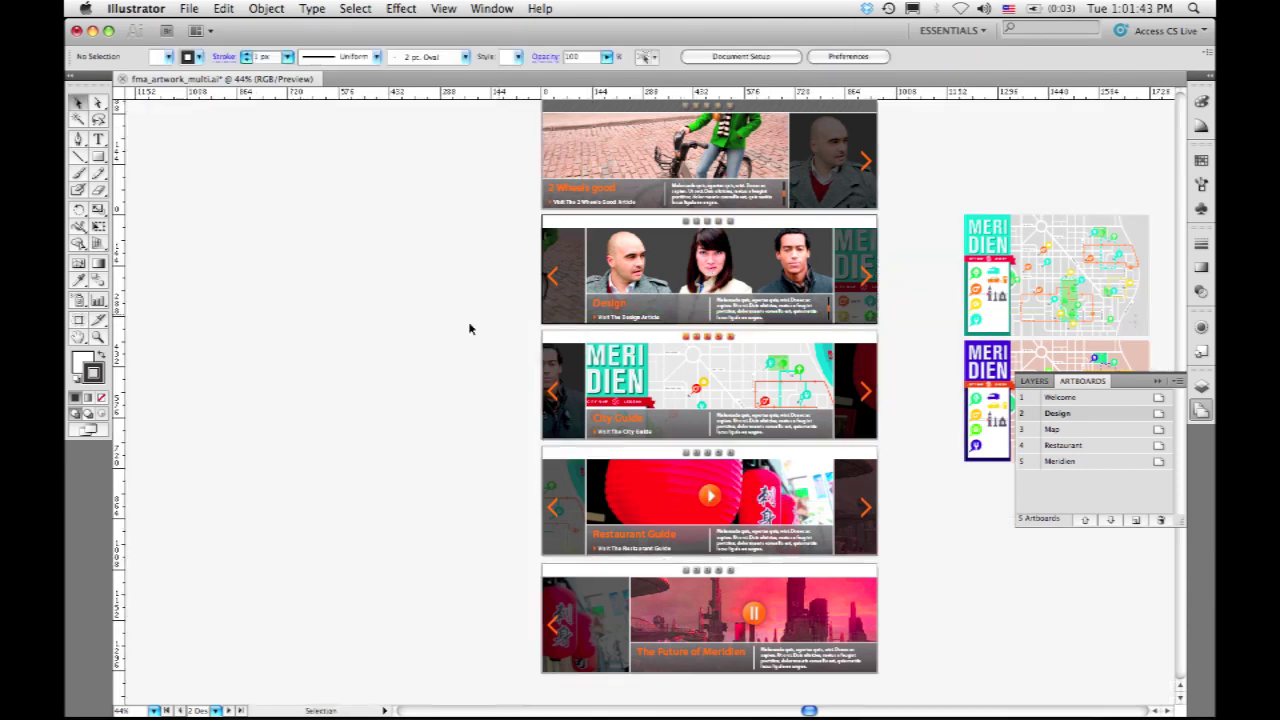
click(215, 711)
Zoom onto Welcome and step forward through Design, Map and Restaurant to Meridien
click(250, 632)
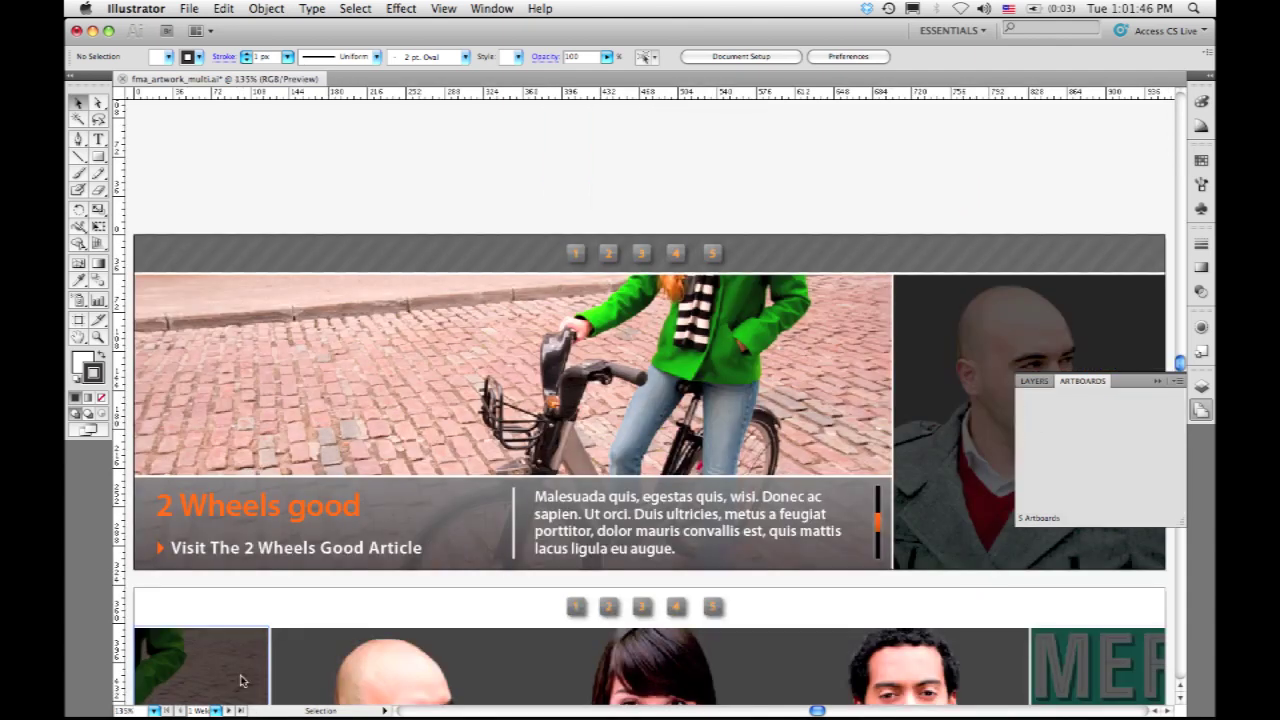
click(229, 711)
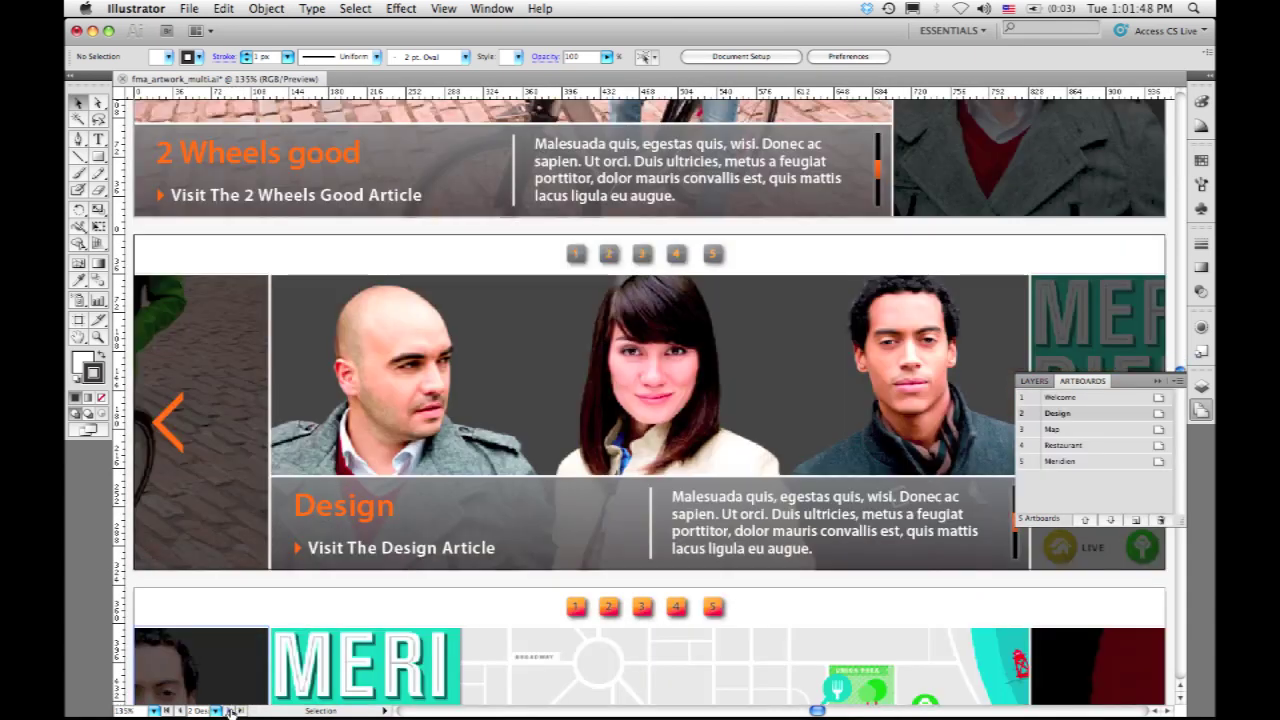
click(229, 711)
click(229, 711)
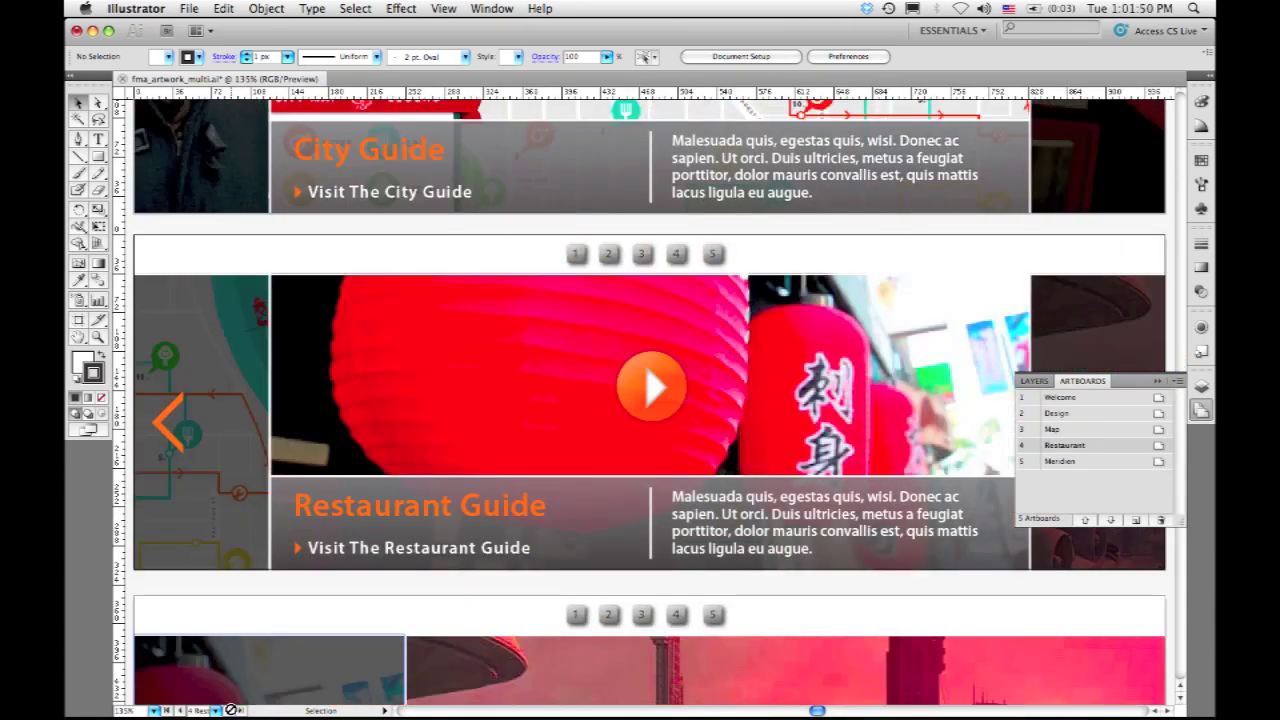
click(229, 711)
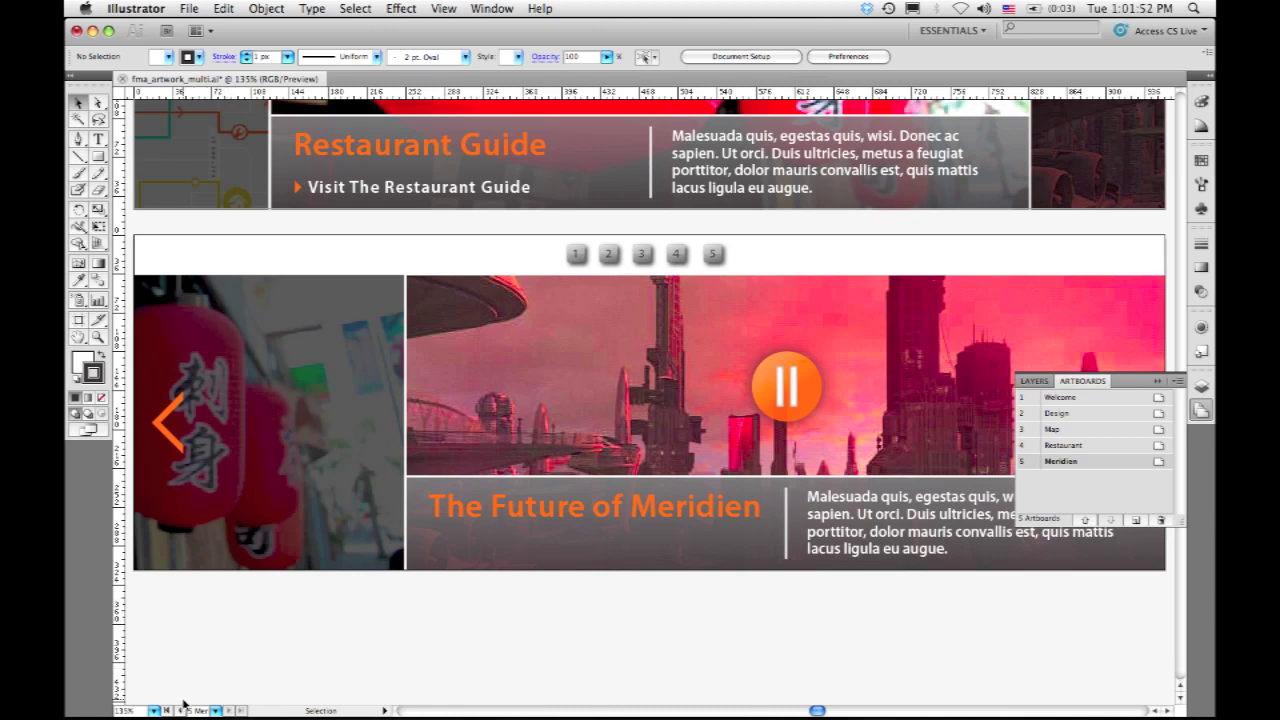
Step back through the artboards to Welcome, then fit all artboards in the window
click(181, 711)
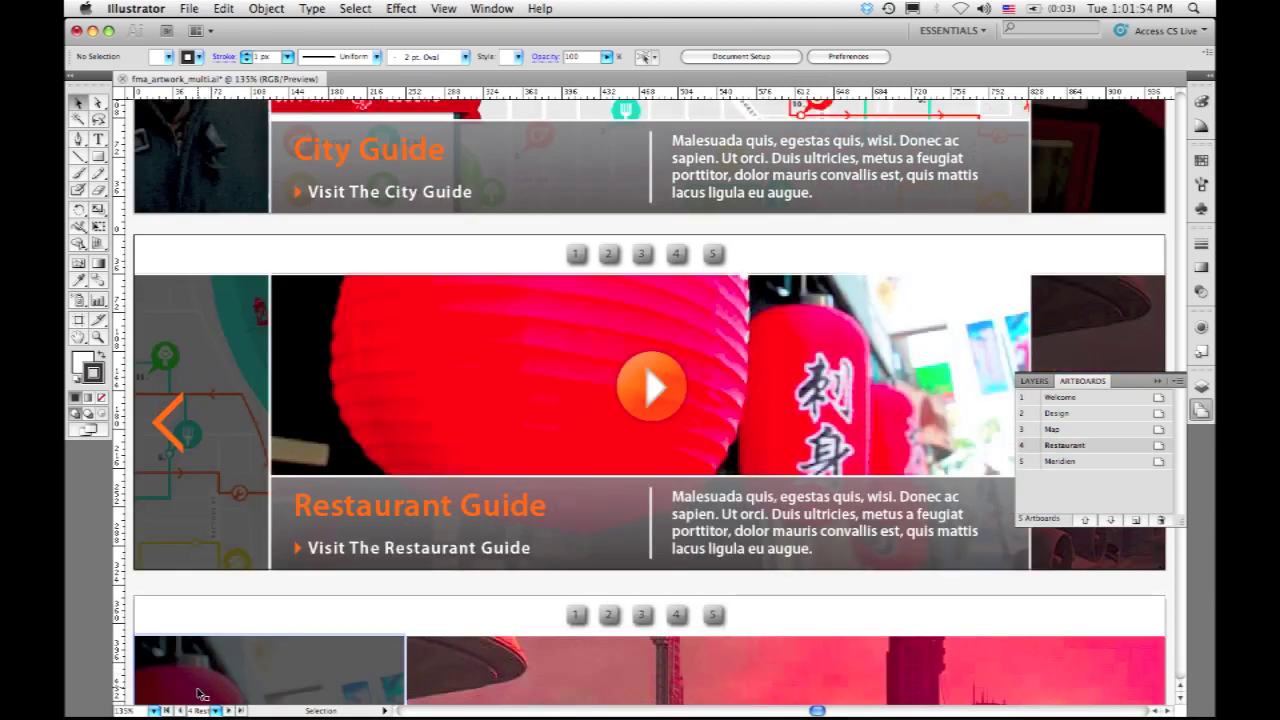
click(181, 711)
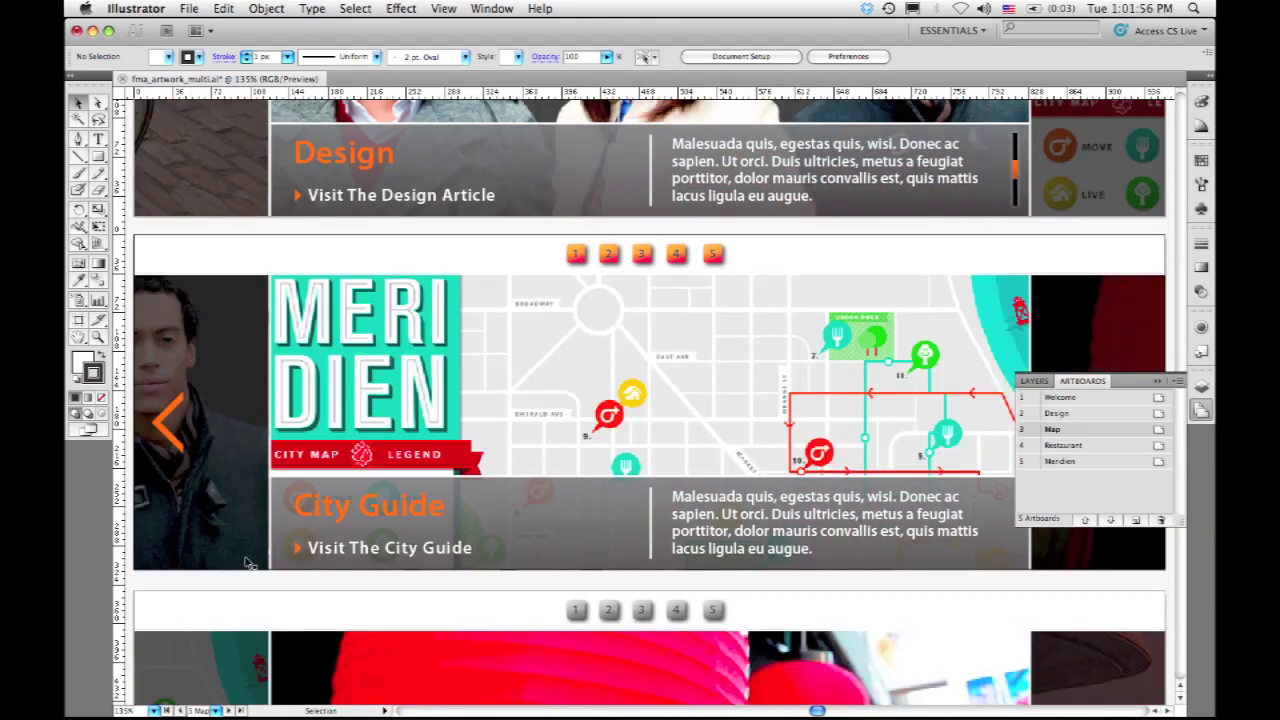
click(181, 711)
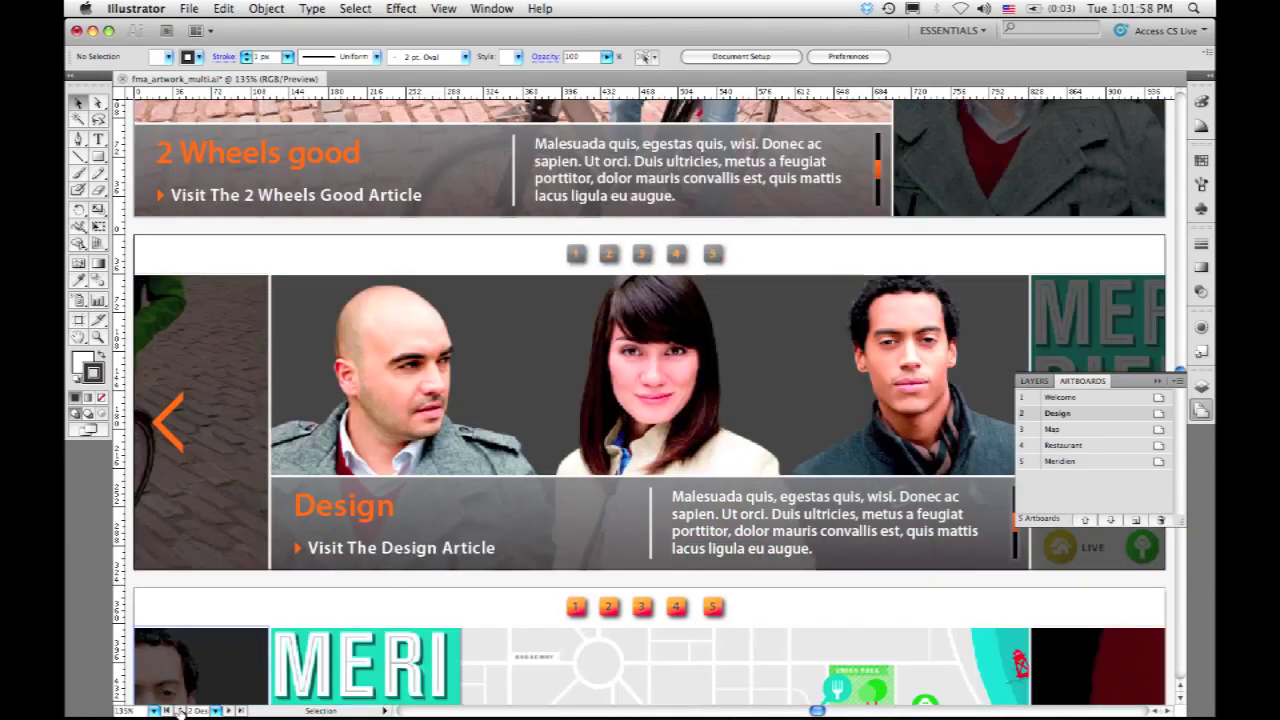
click(181, 711)
key(super+alt+0)
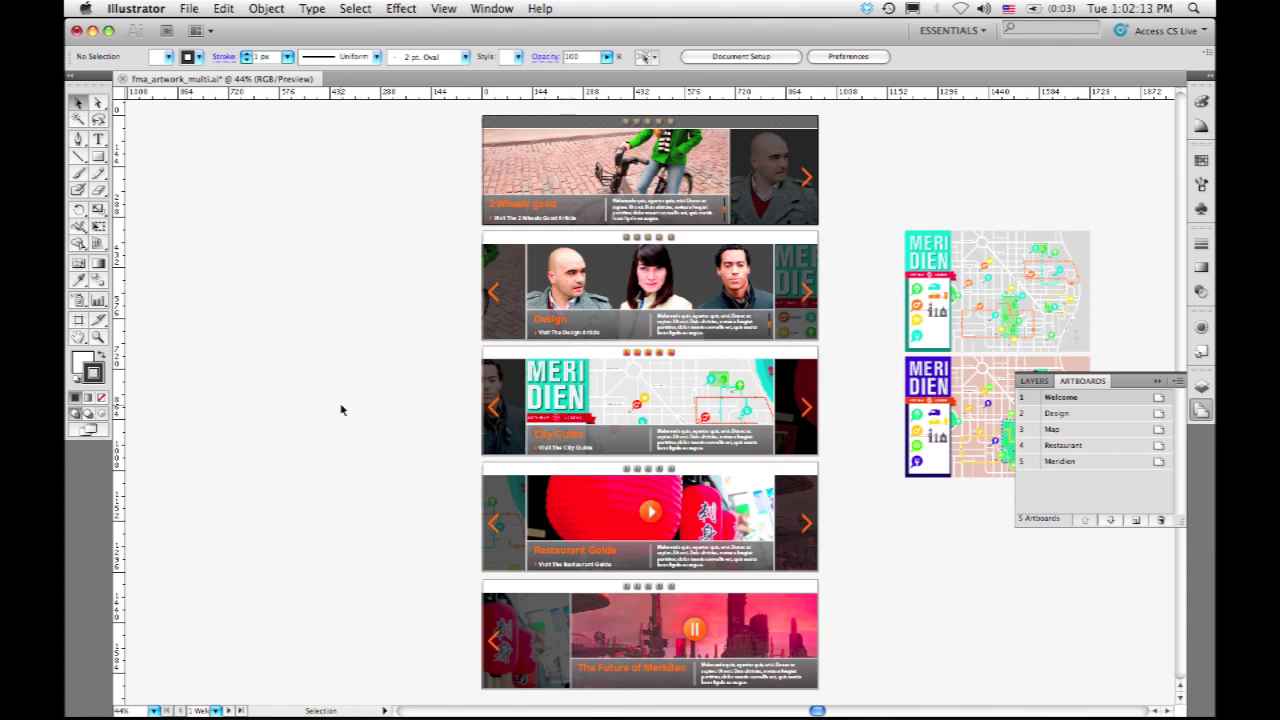
Zoom in on the first banner, 2 Wheels good, framing its striped button bar
click(97, 337)
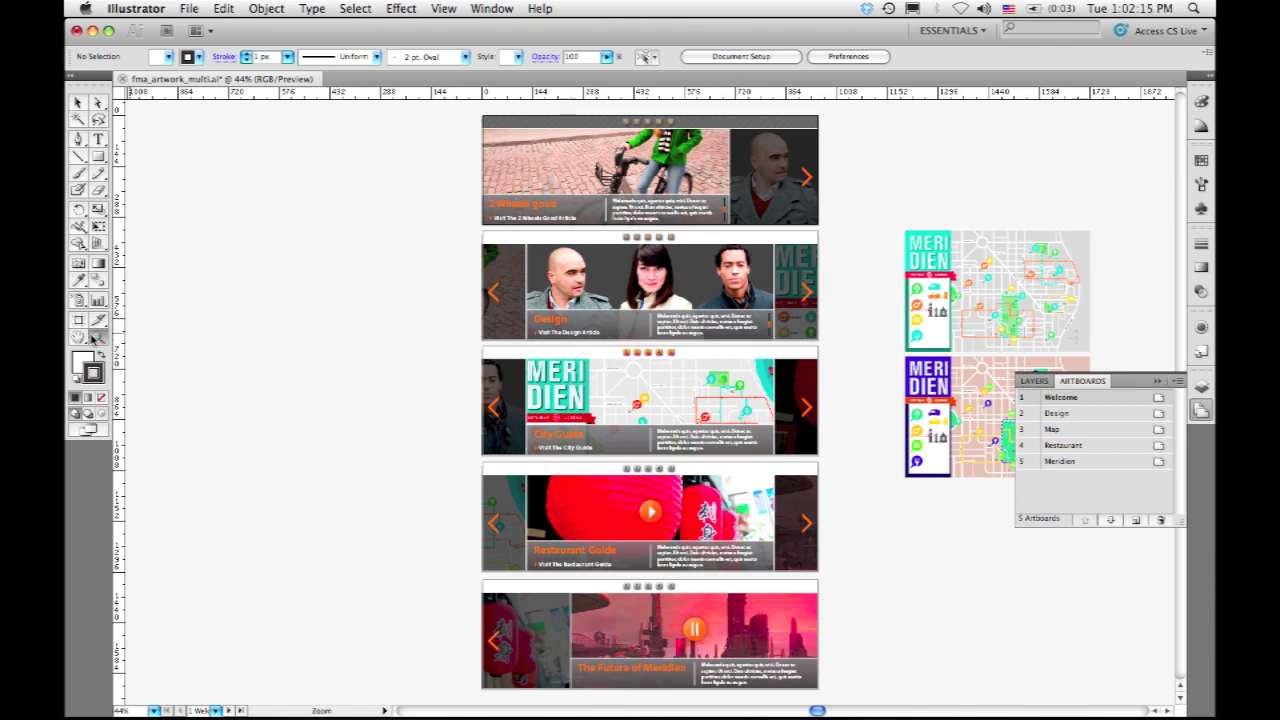
drag(470, 104, 877, 198)
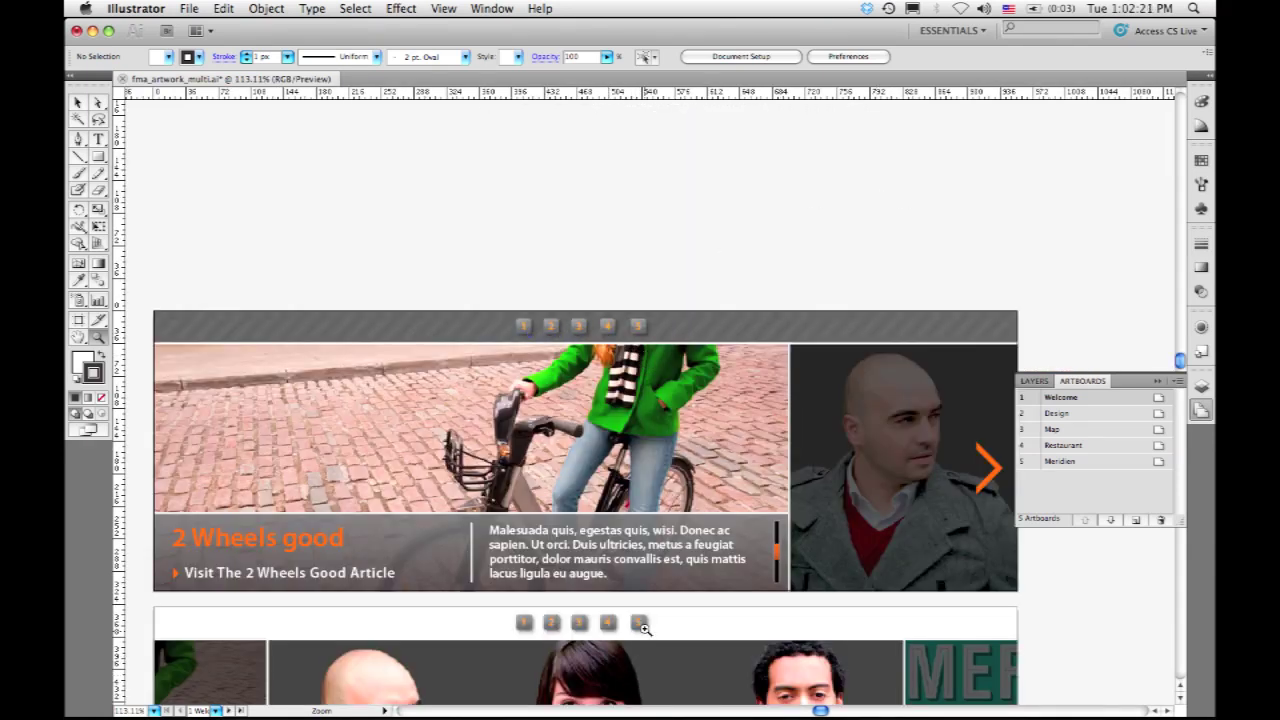
scroll(647, 629, down, 3)
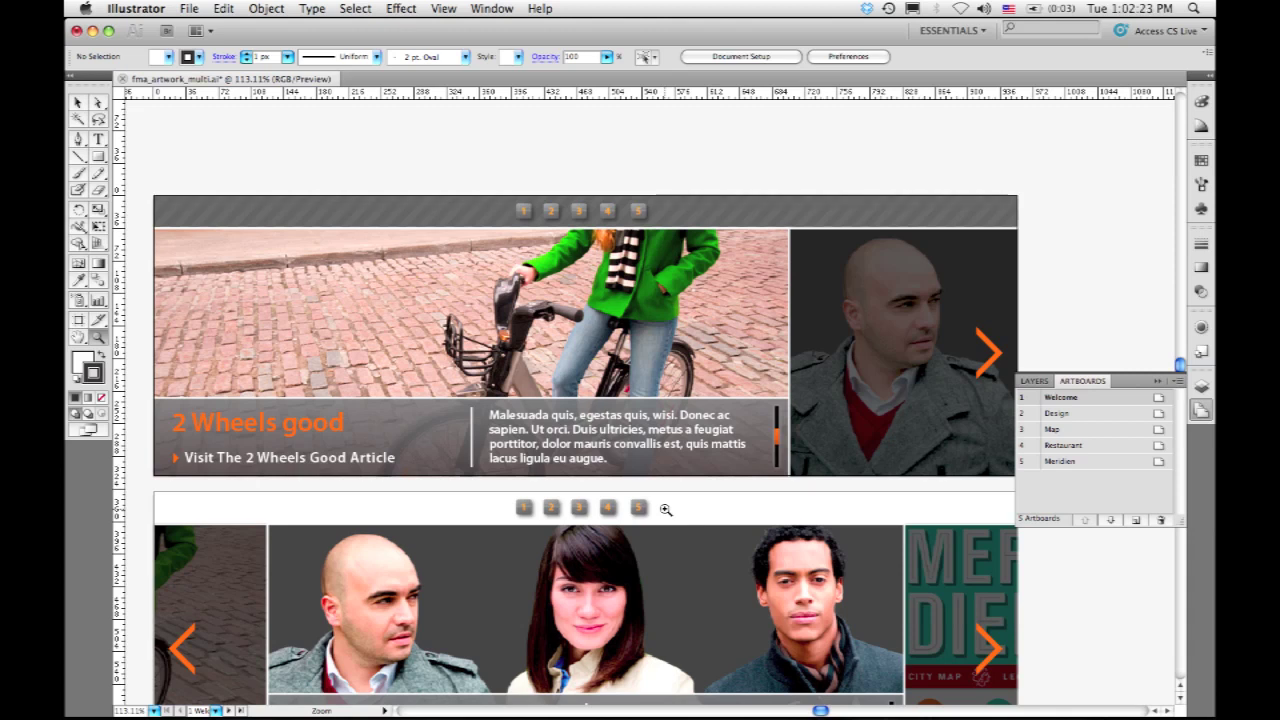
scroll(663, 509, down, 6)
scroll(664, 510, down, 3)
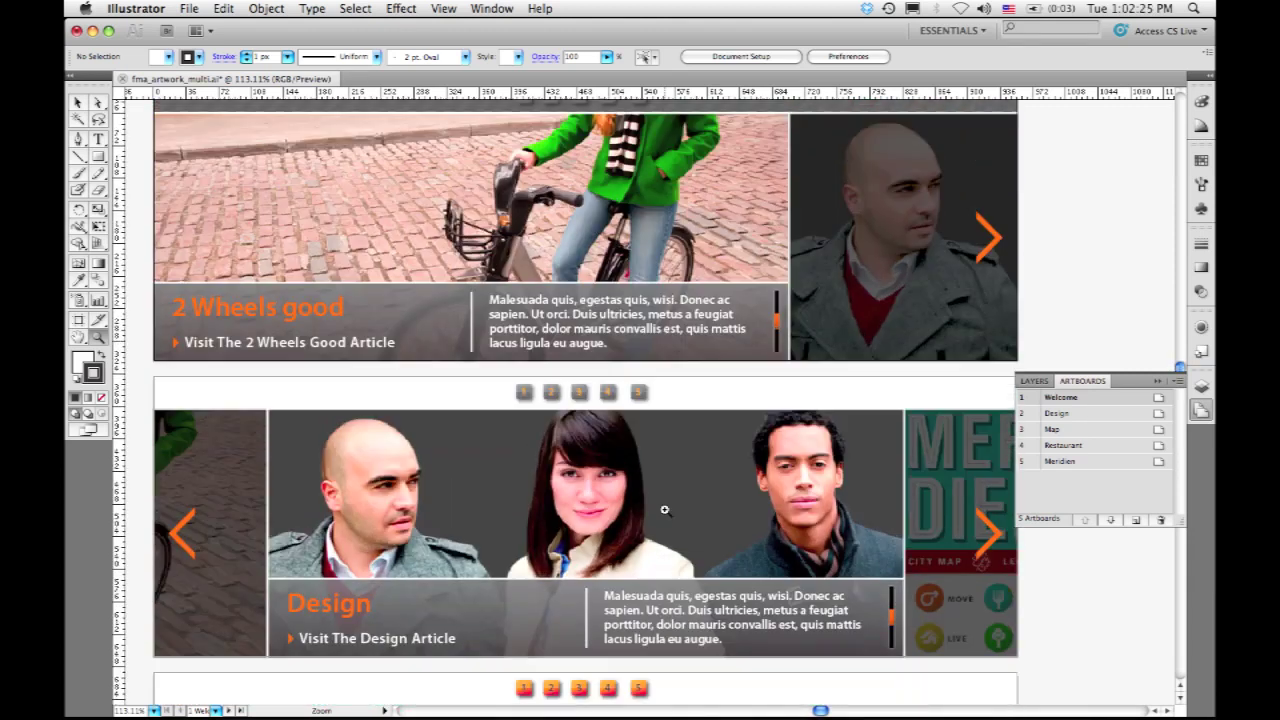
scroll(664, 510, up, 2)
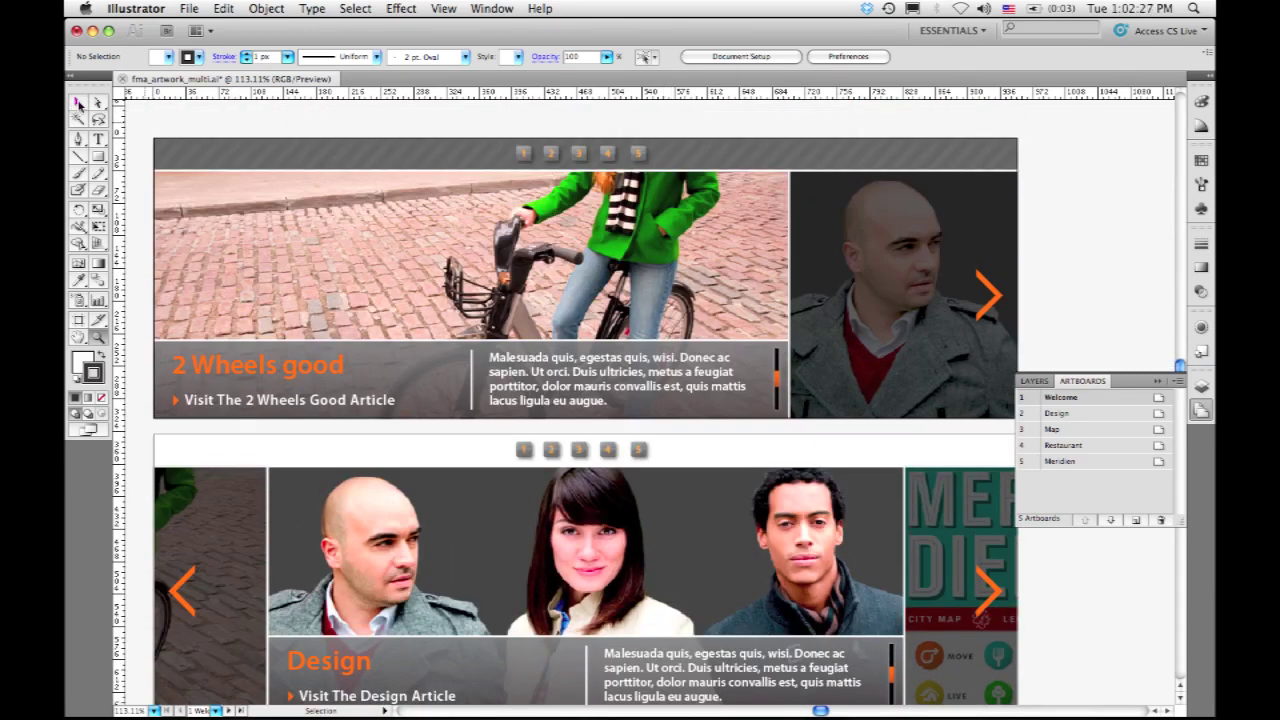
click(79, 104)
Copy the striped button bar group, paste it on all artboards, and deselect it
click(224, 152)
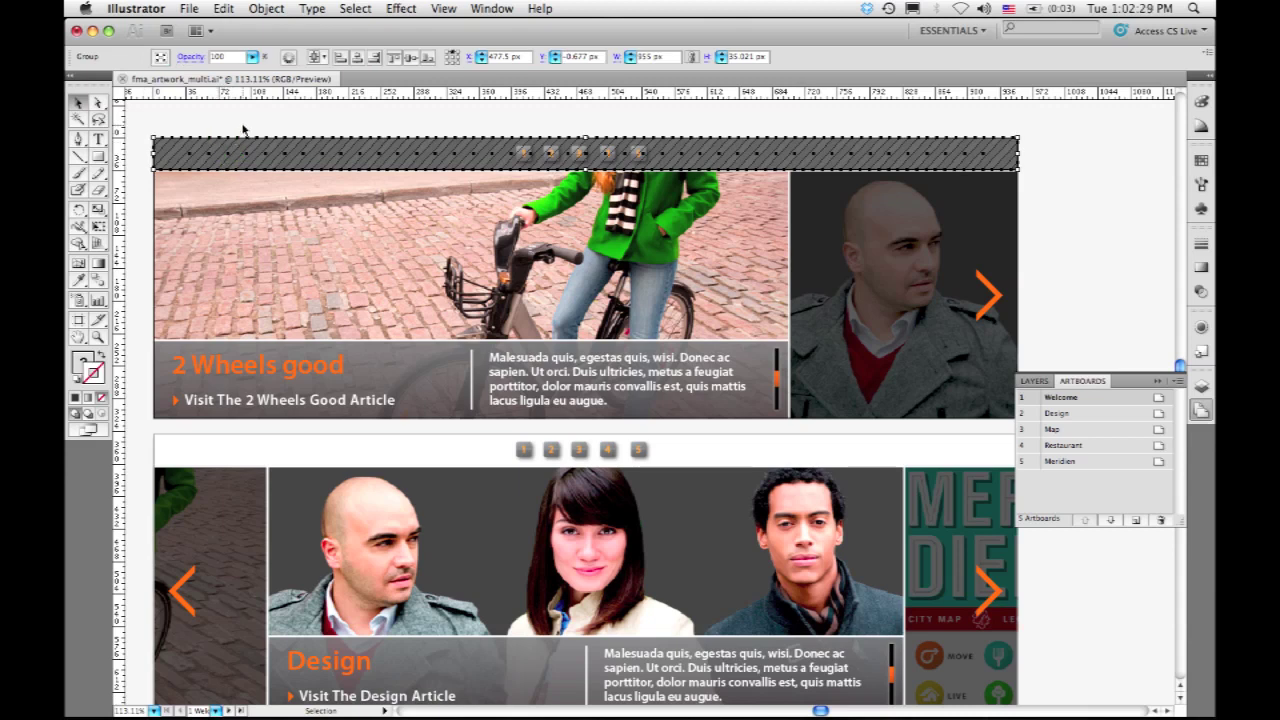
key(super+c)
click(222, 9)
click(222, 9)
click(222, 9)
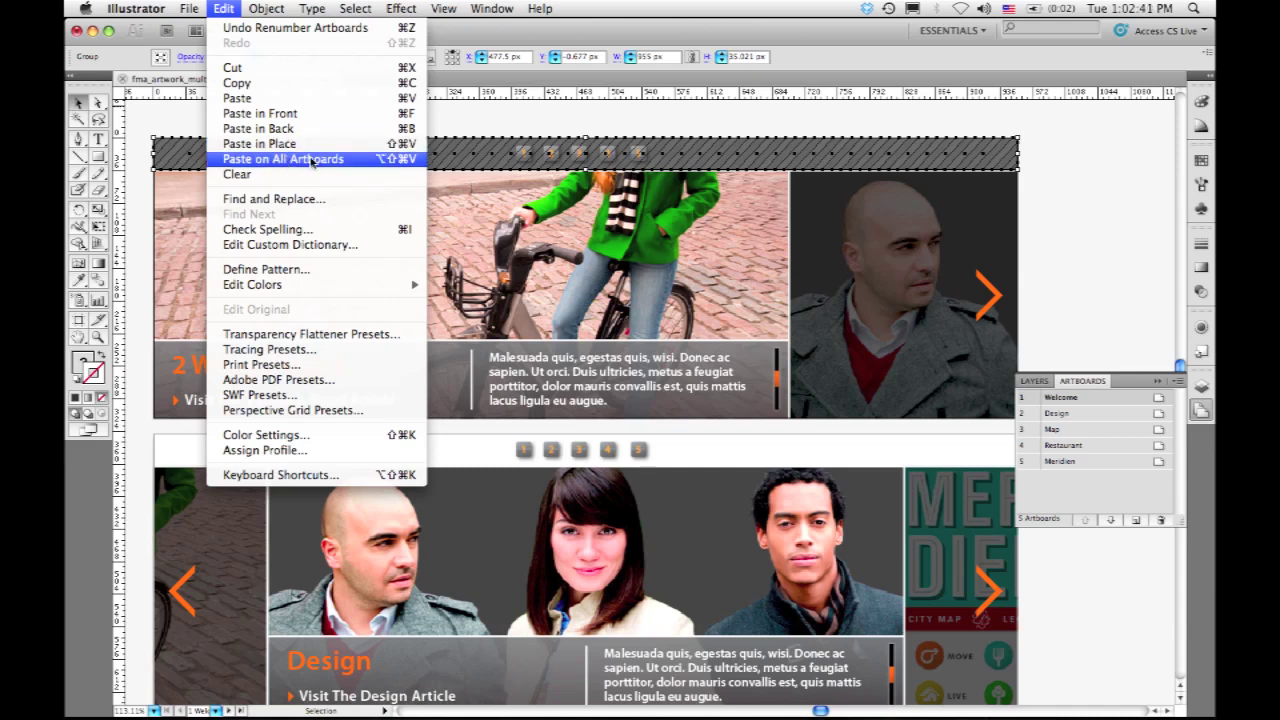
click(311, 161)
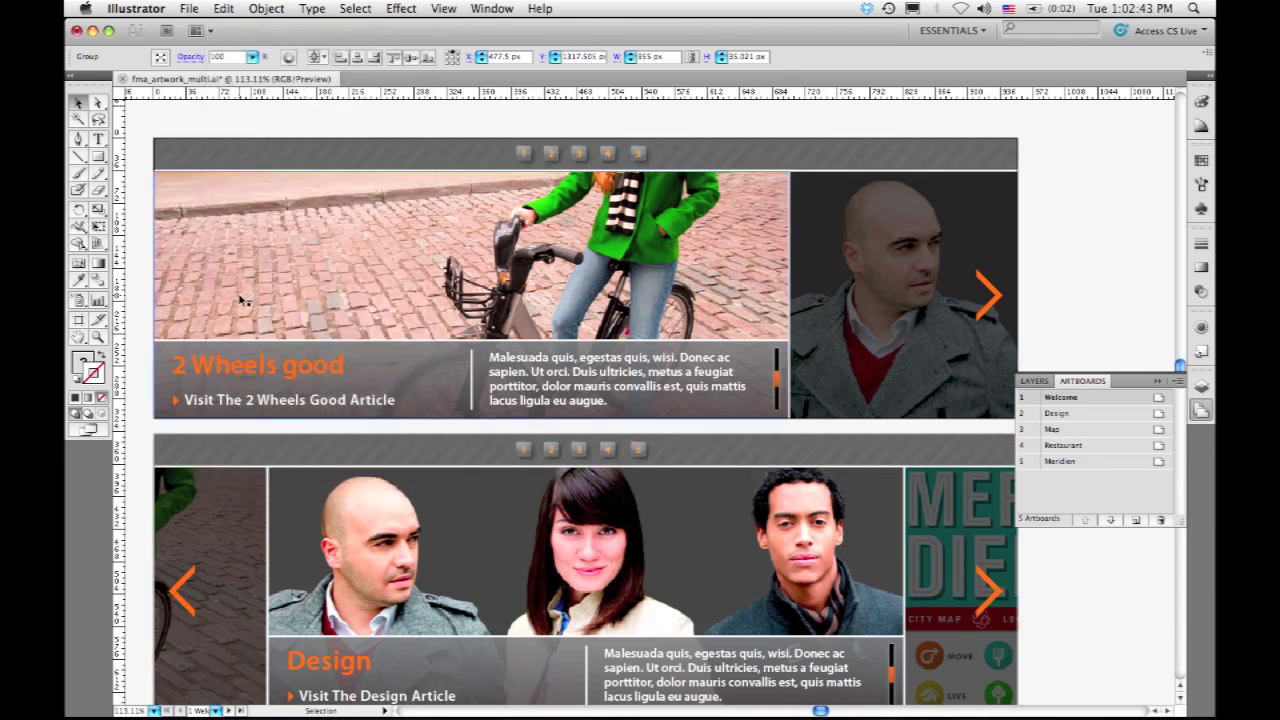
scroll(243, 300, down, 4)
scroll(243, 300, down, 12)
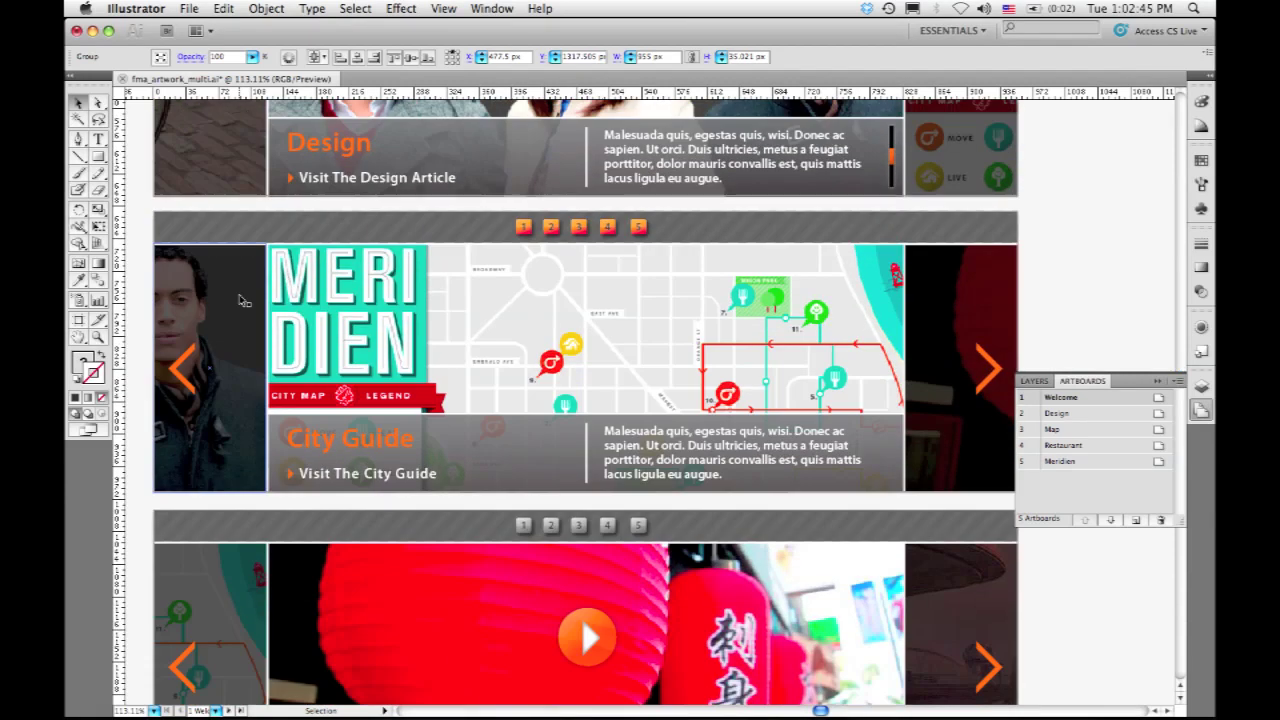
scroll(243, 300, down, 3)
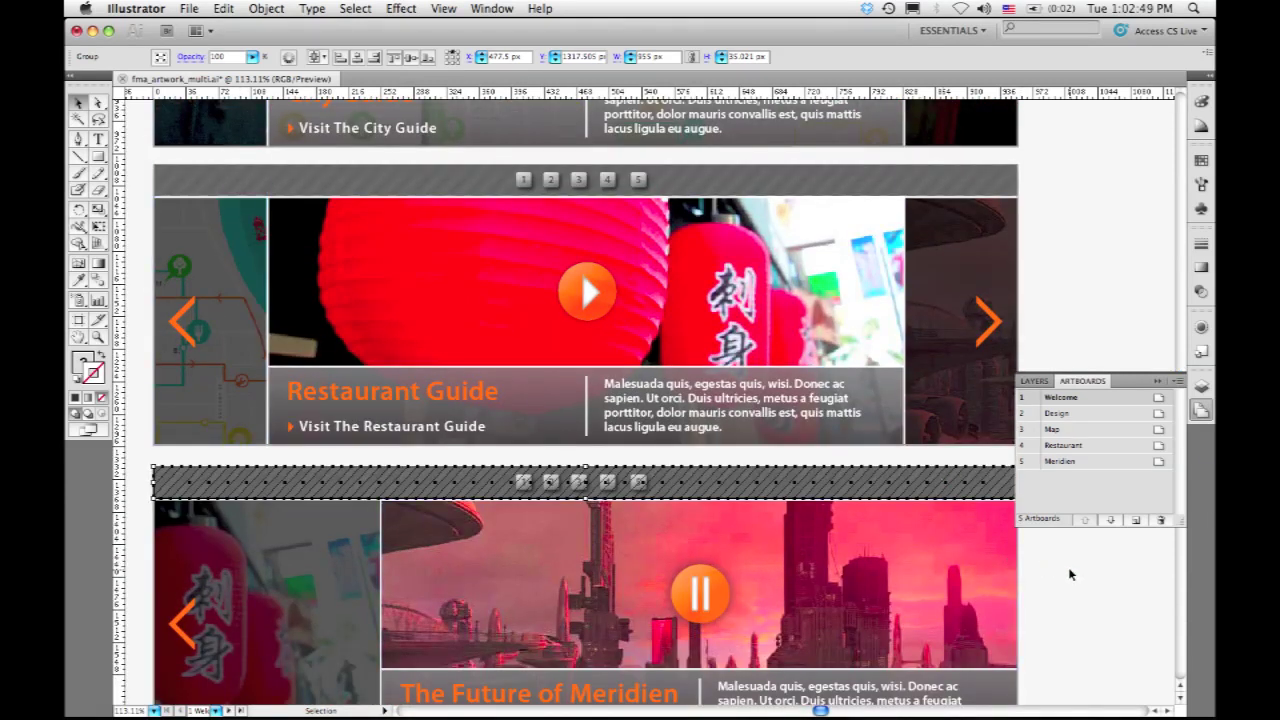
click(1069, 574)
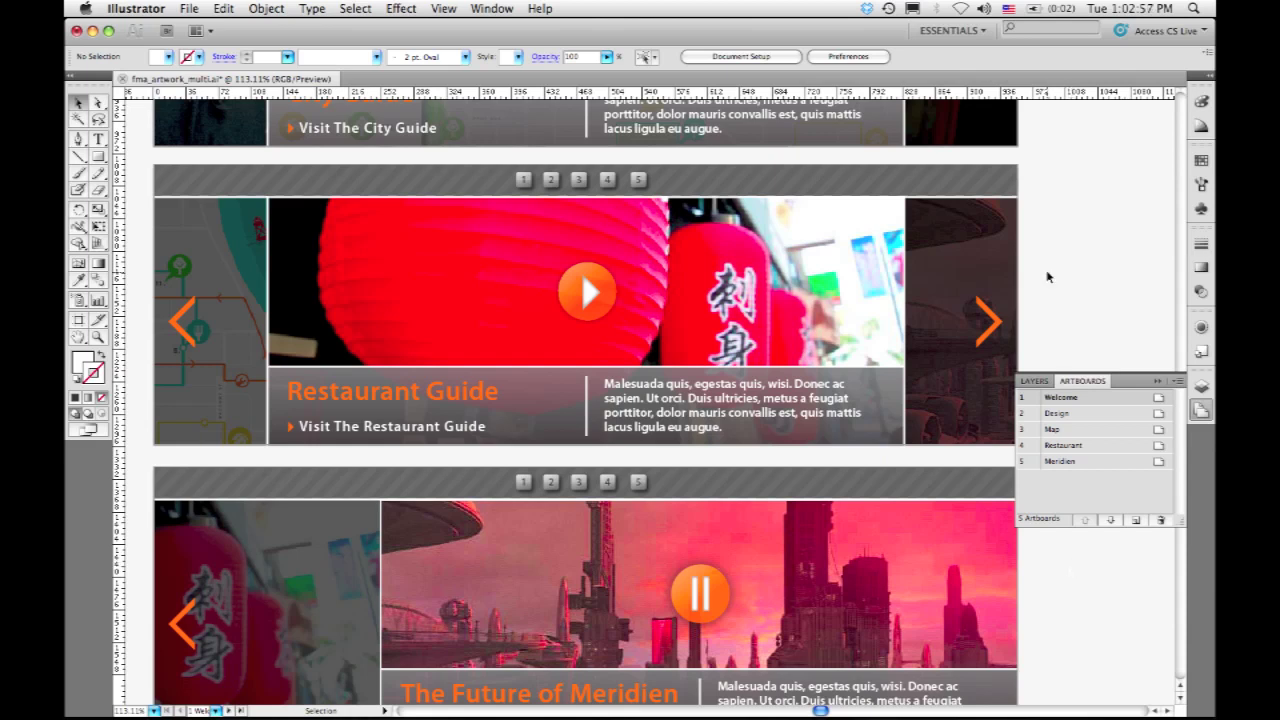
Save the document as fma_artwork_multi_temp.ai
click(187, 8)
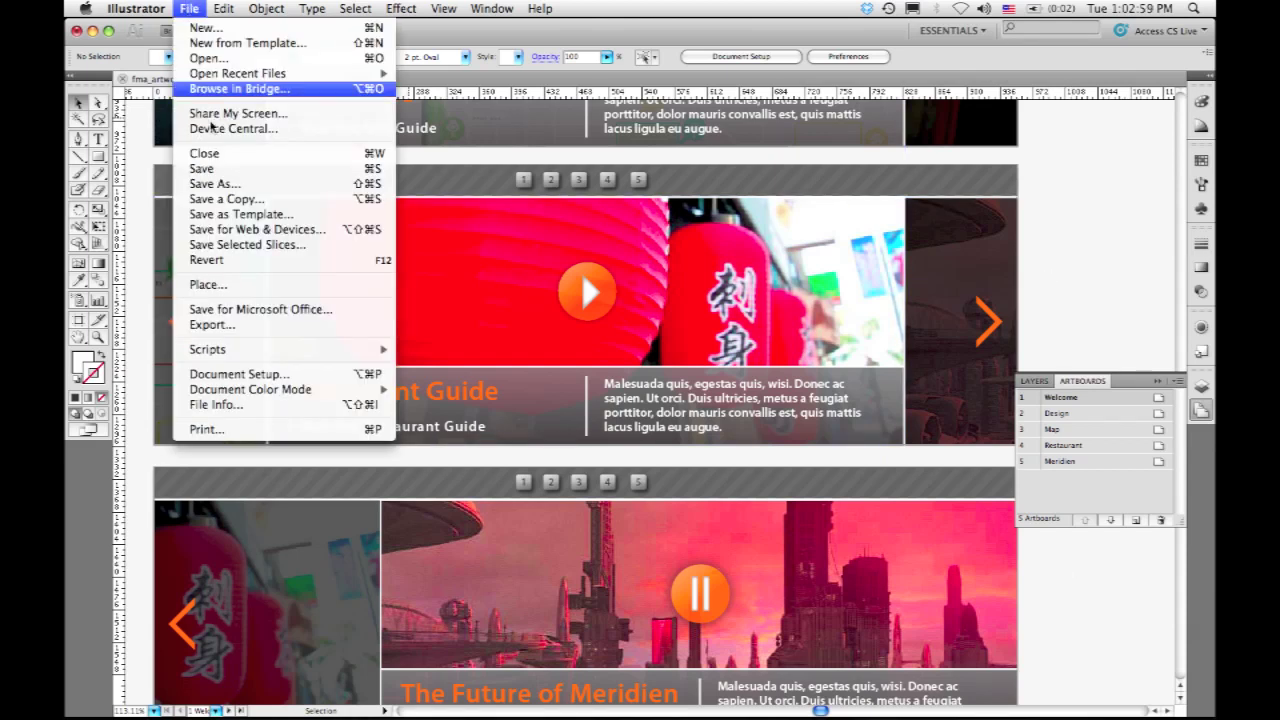
click(267, 186)
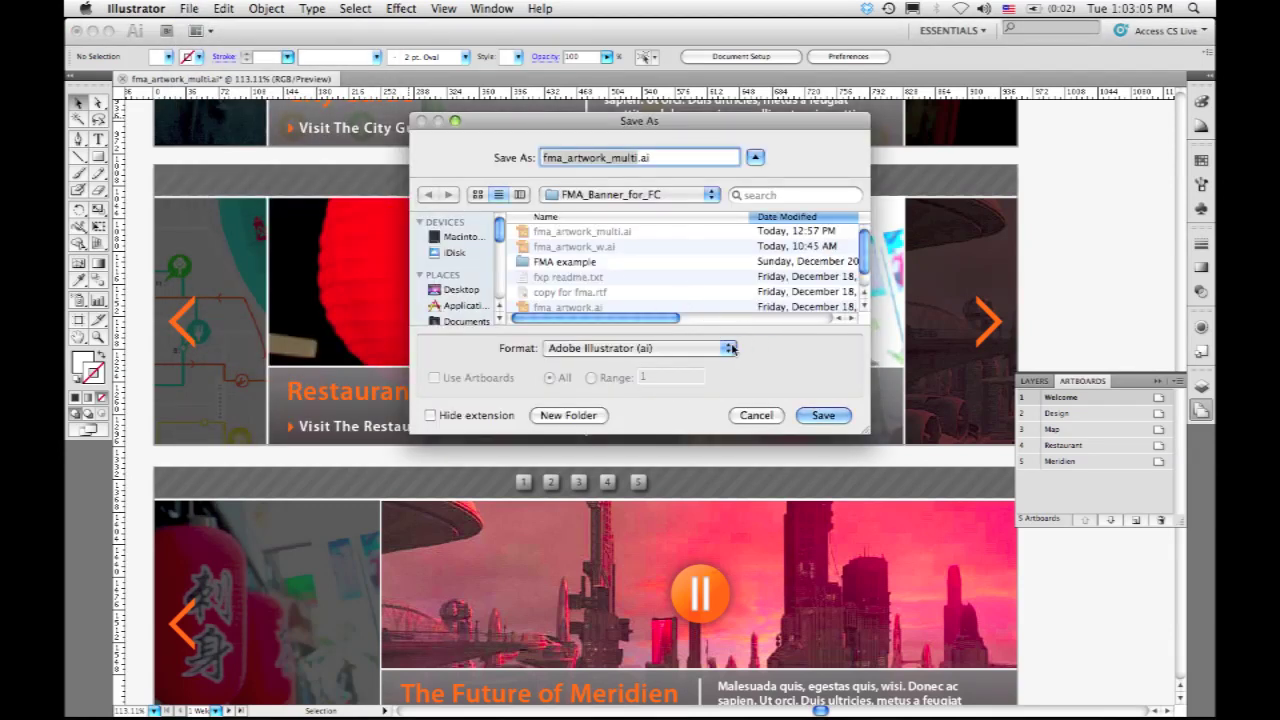
click(637, 160)
text(_t)
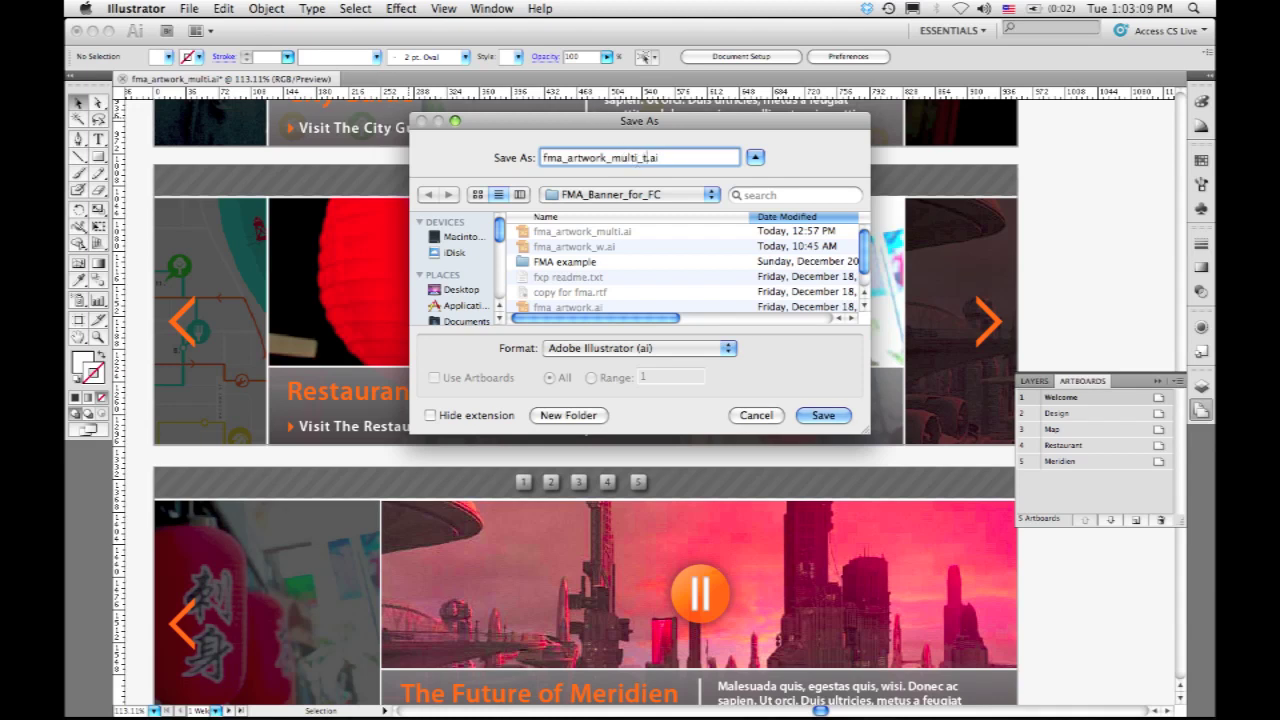
text(emp)
click(835, 415)
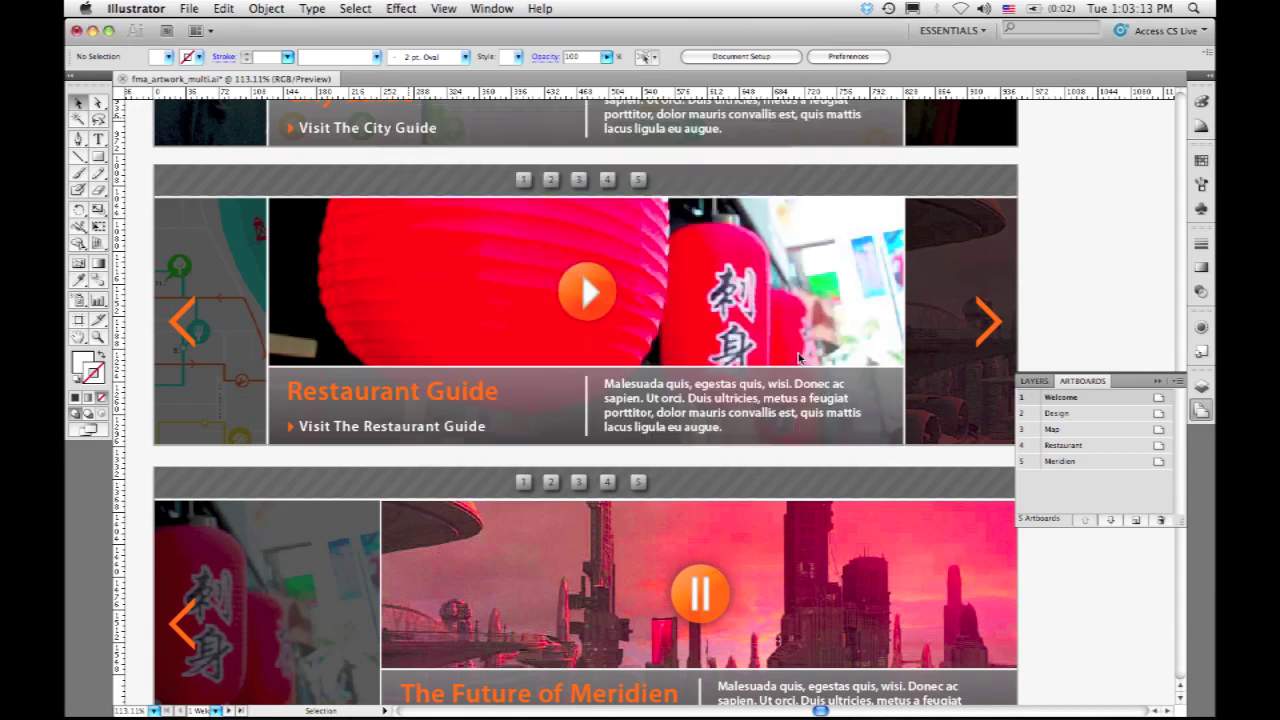
Save artboards 4-5 (Restaurant and Meridien) each as a separate Illustrator file
click(760, 257)
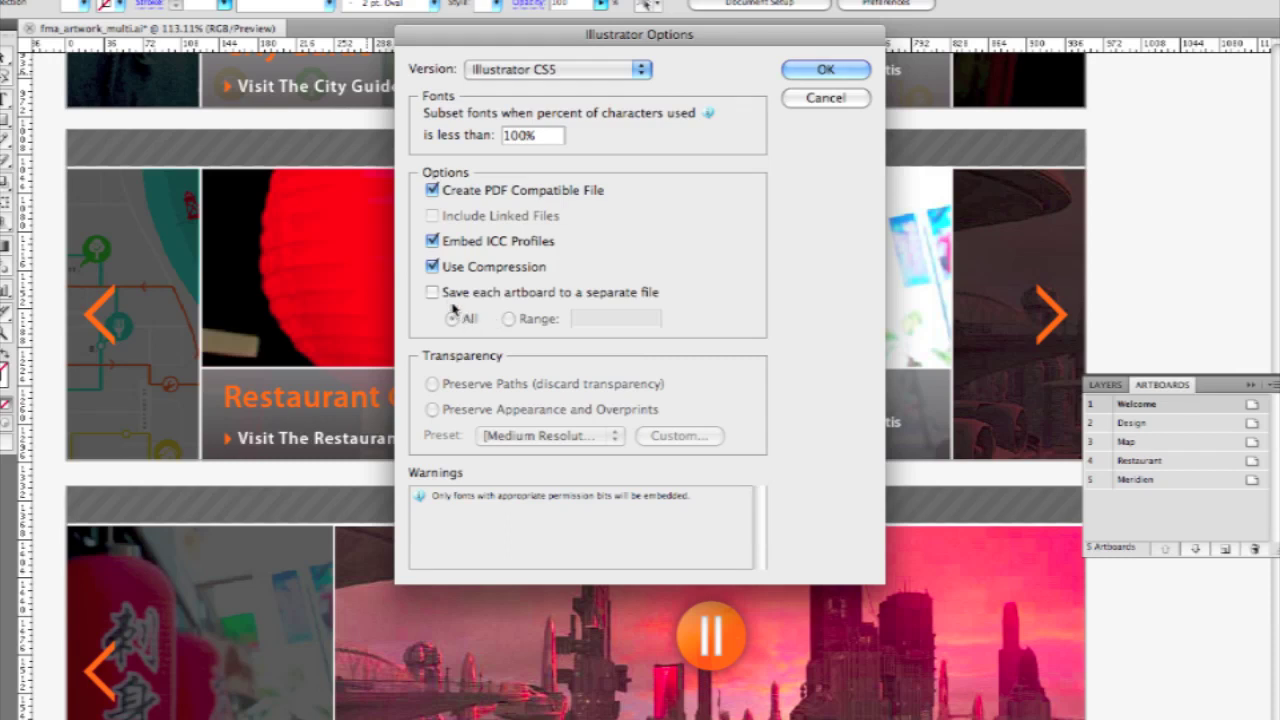
click(537, 295)
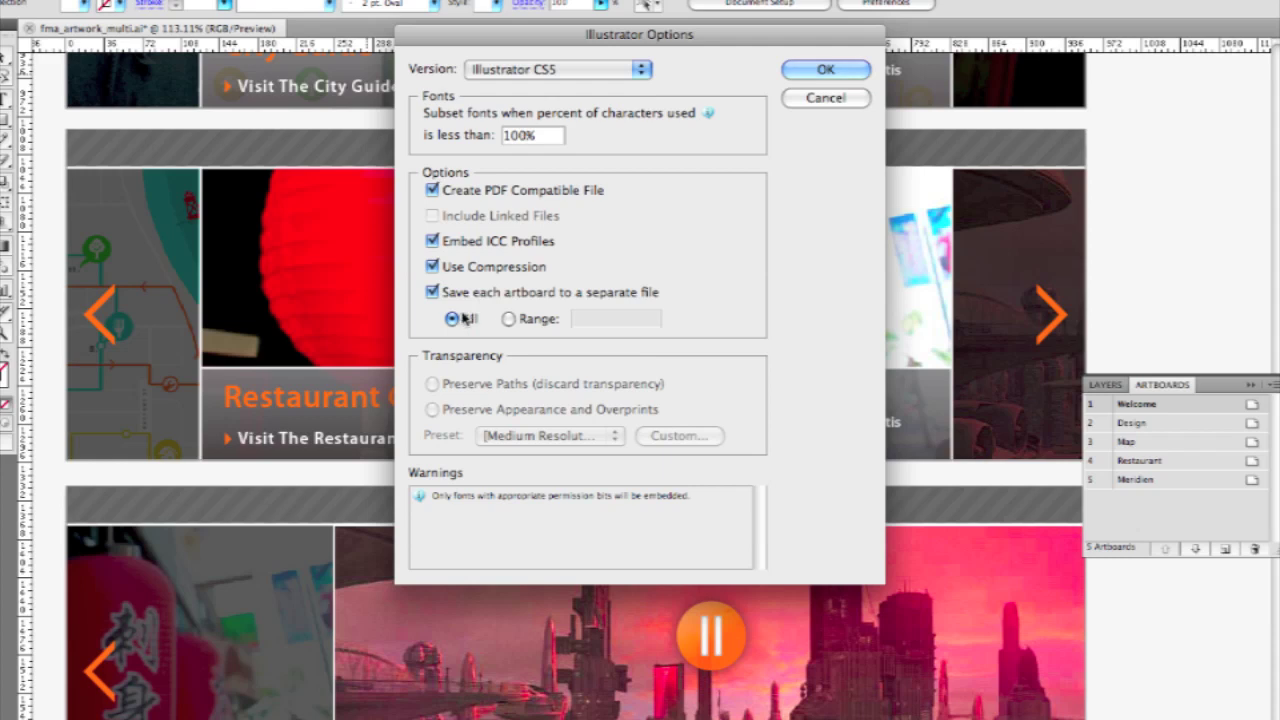
click(508, 318)
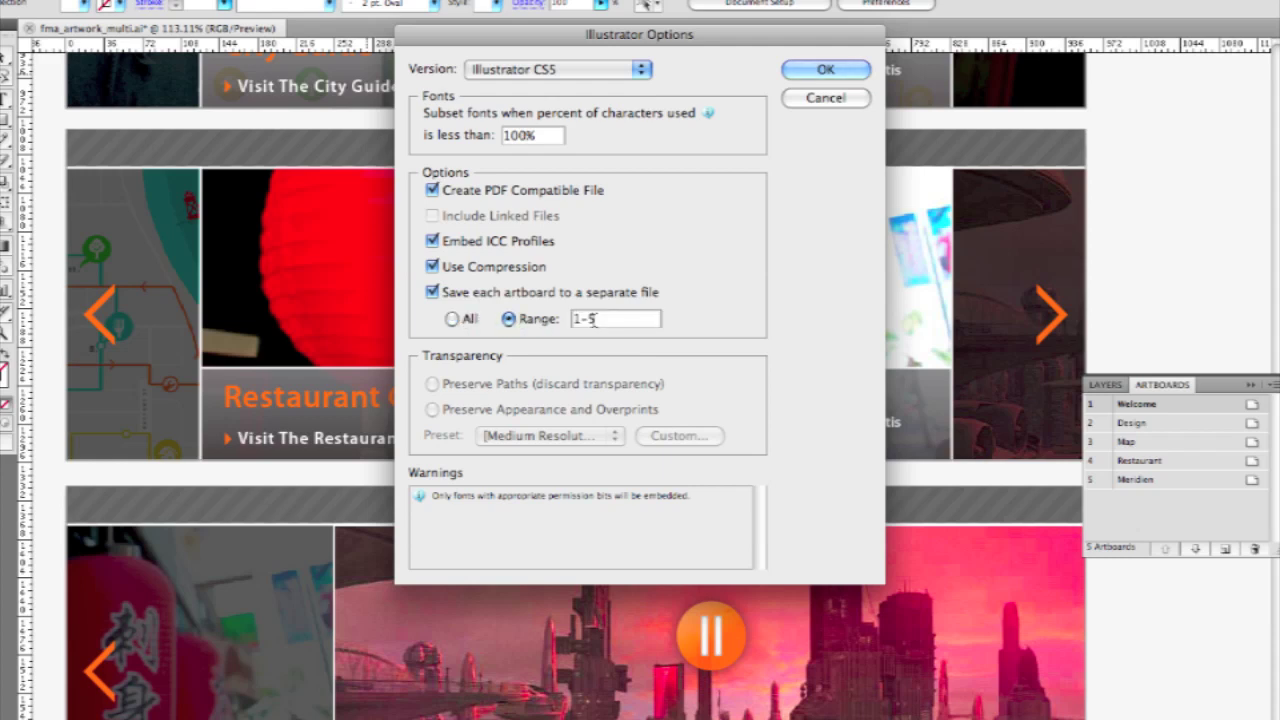
drag(604, 318, 573, 318)
text(4-5)
key(Return)
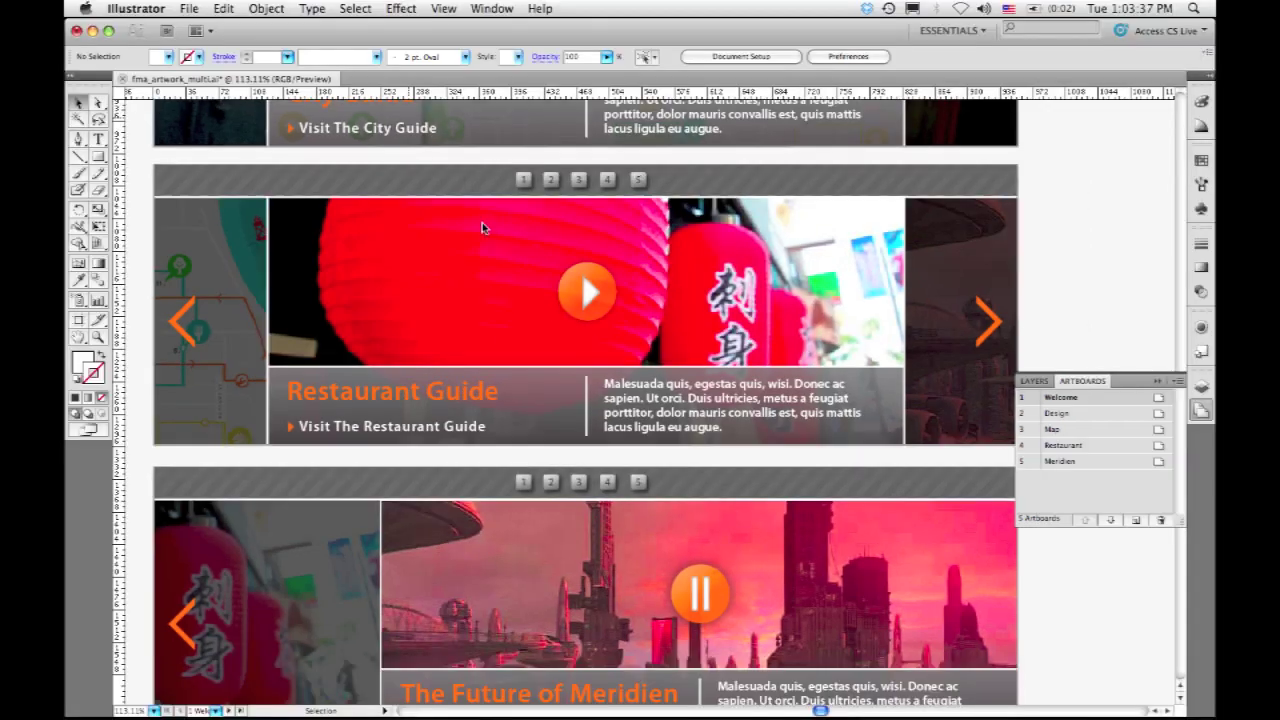